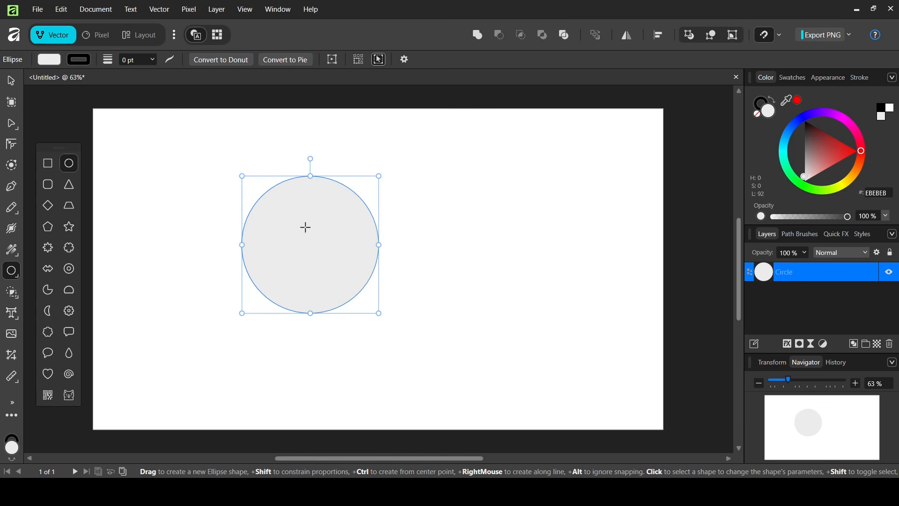
Remove the circle's fill and set its stroke width to 1 pt.
{"action": "left_click", "coordinate": [49, 60]}
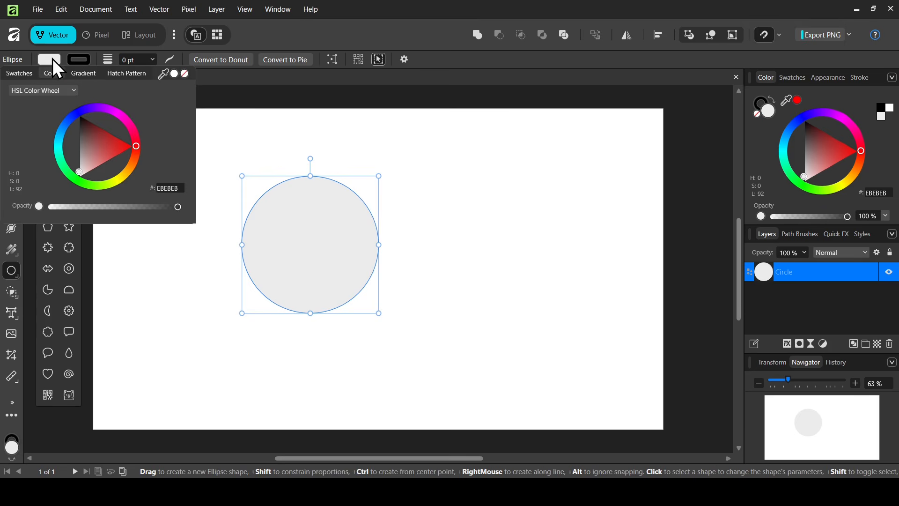
{"action": "left_click", "coordinate": [184, 74]}
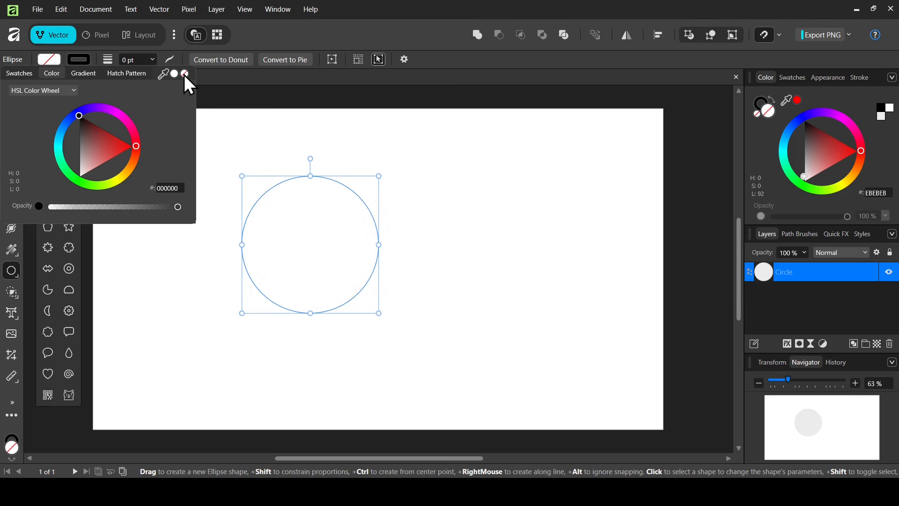
{"action": "left_click", "coordinate": [134, 57]}
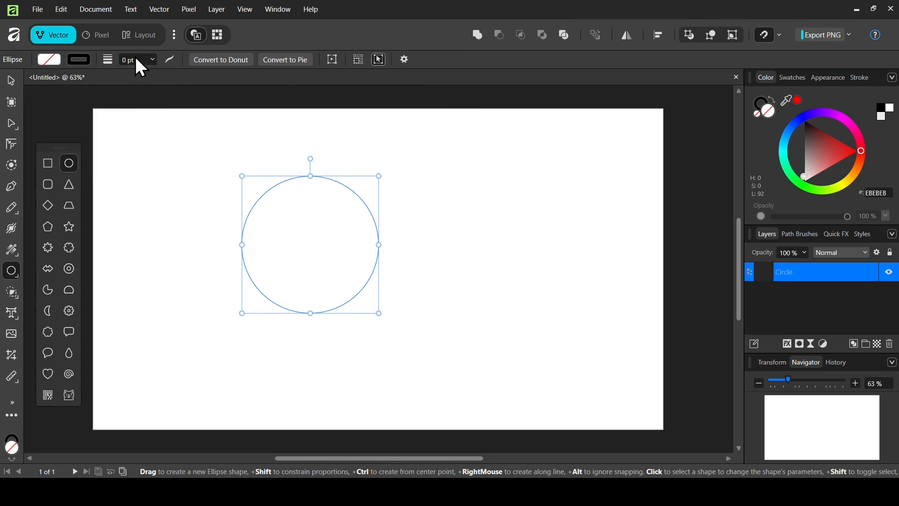
{"action": "type", "text": "1"}
{"action": "key", "text": "Return"}
Switch to the Move tool, enable Transform Origin in its settings, and move the circle toward the canvas centre.
{"action": "left_click", "coordinate": [13, 80]}
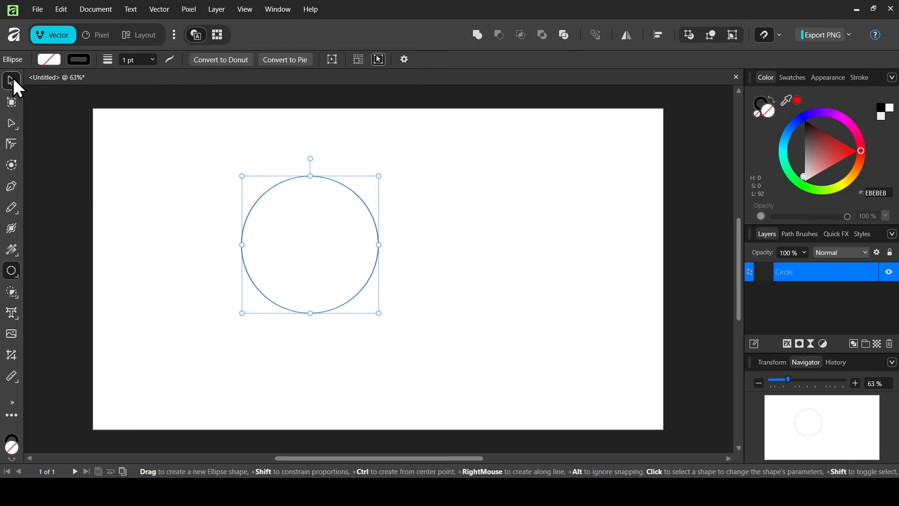
{"action": "left_click", "coordinate": [780, 35]}
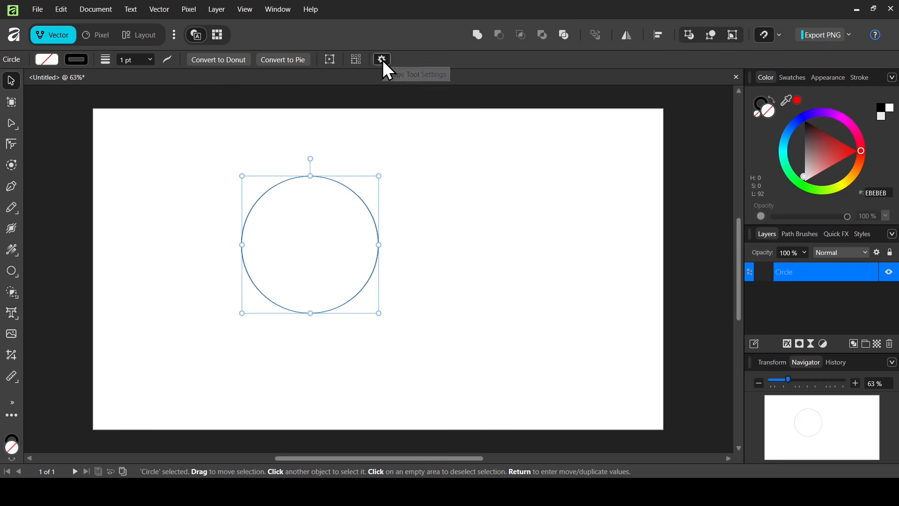
{"action": "left_click", "coordinate": [383, 60]}
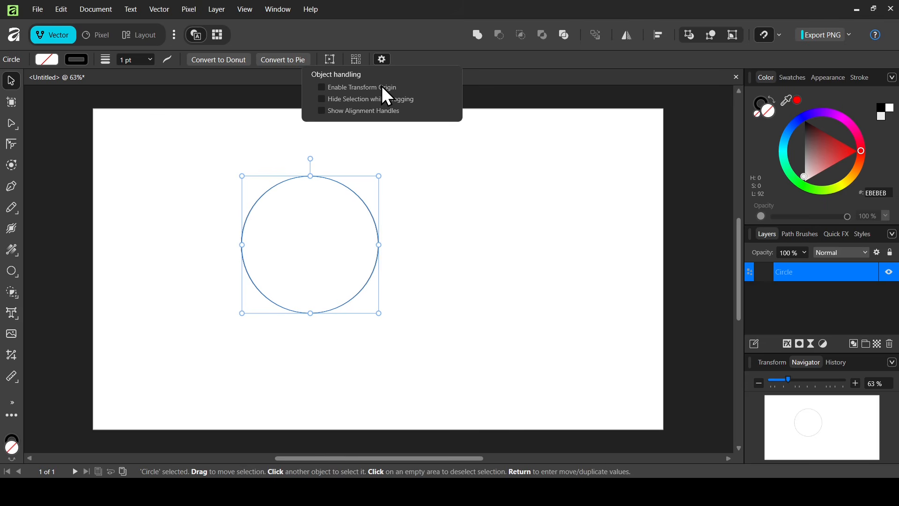
{"action": "left_click", "coordinate": [382, 87]}
{"action": "left_click_drag", "start_coordinate": [304, 195], "coordinate": [371, 223]}
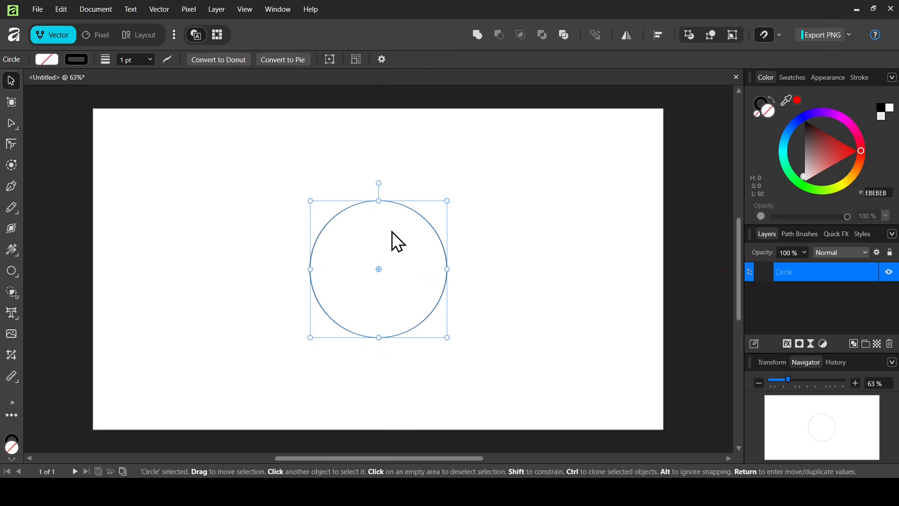
Duplicate the circle and shift the copy right so it overlaps the original by about half.
{"action": "key", "text": "ctrl+j"}
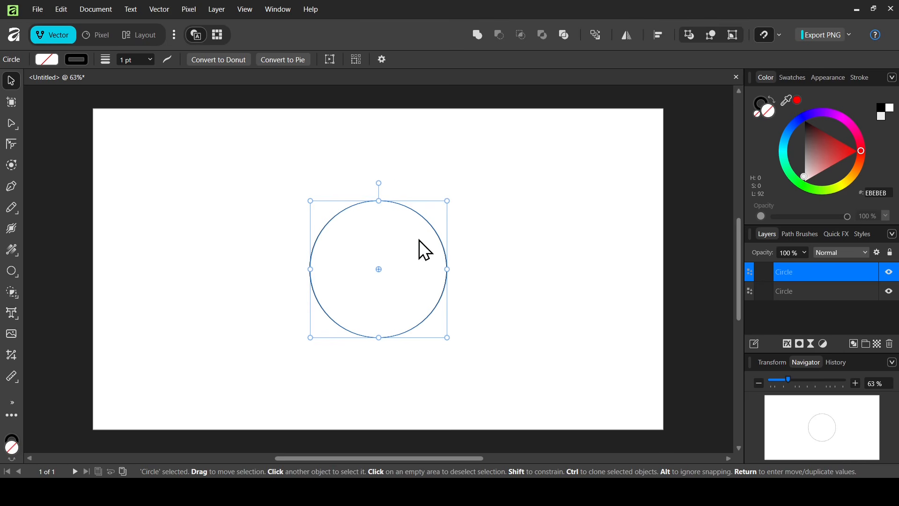
{"action": "left_click_drag", "start_coordinate": [419, 240], "coordinate": [487, 246]}
{"action": "left_click", "coordinate": [562, 217]}
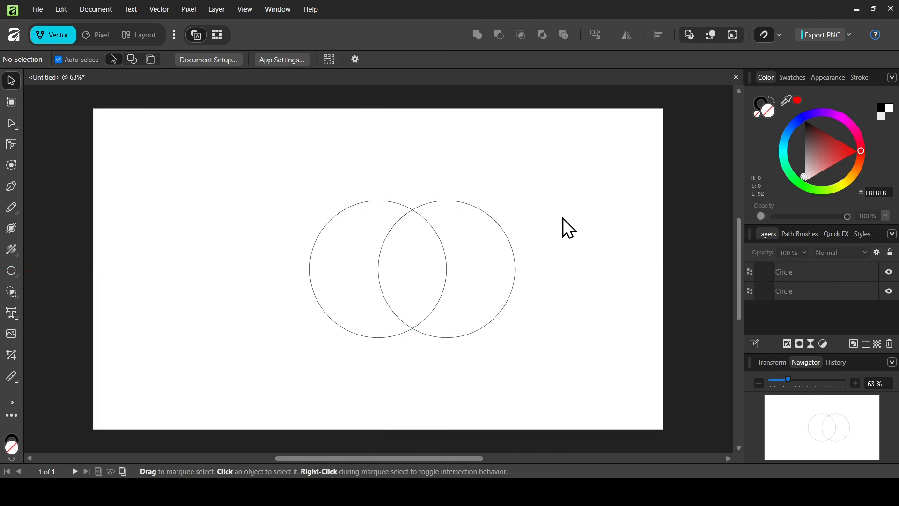
Duplicate the right circle and move the copy up so it sits above, overlapping both circles.
{"action": "left_click", "coordinate": [483, 214]}
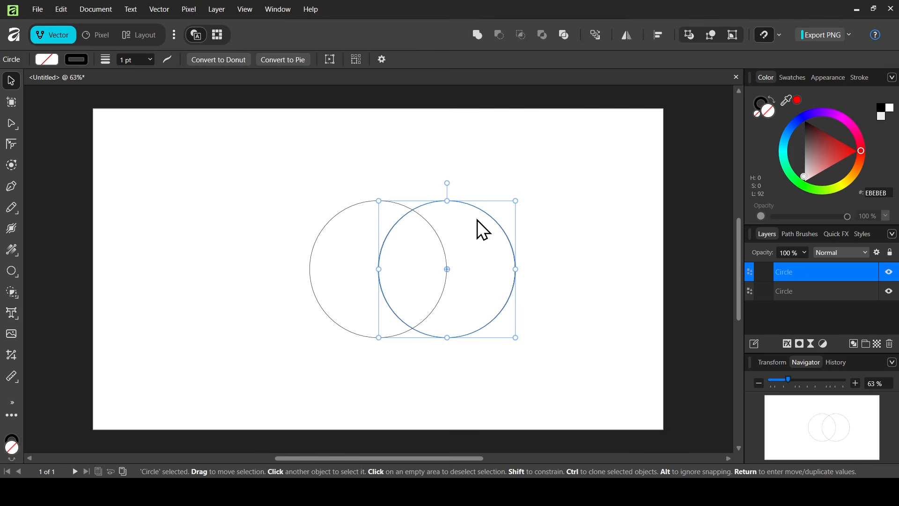
{"action": "key", "text": "ctrl+j"}
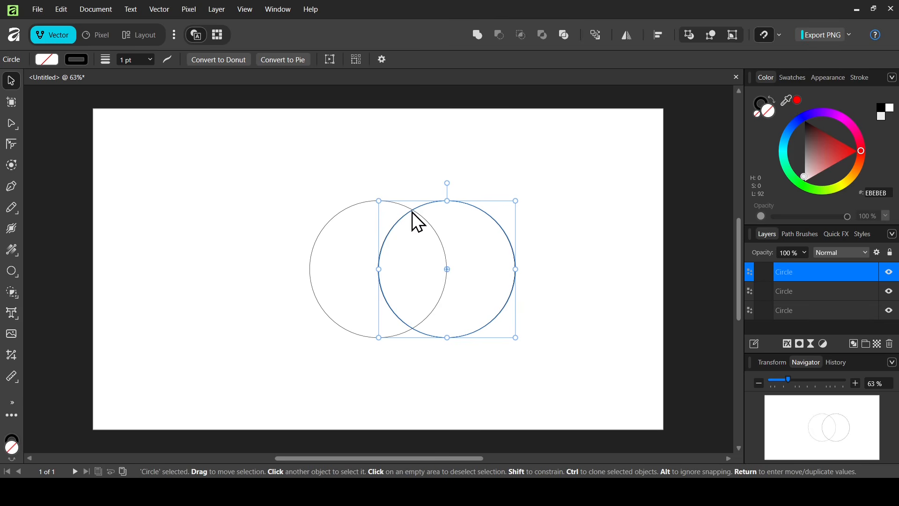
{"action": "left_click_drag", "start_coordinate": [471, 250], "coordinate": [437, 195]}
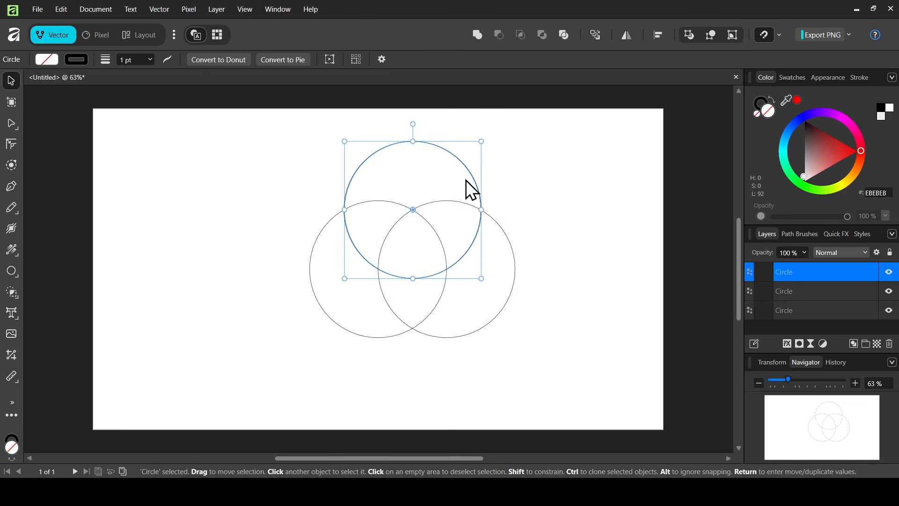
{"action": "left_click", "coordinate": [519, 178]}
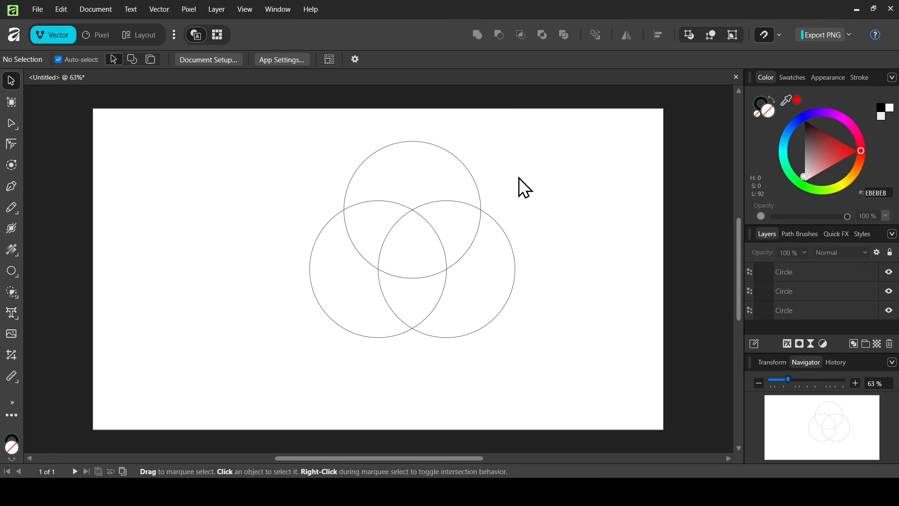
Duplicate the top circle and move the copy down to the middle of the three circles.
{"action": "left_click", "coordinate": [452, 158]}
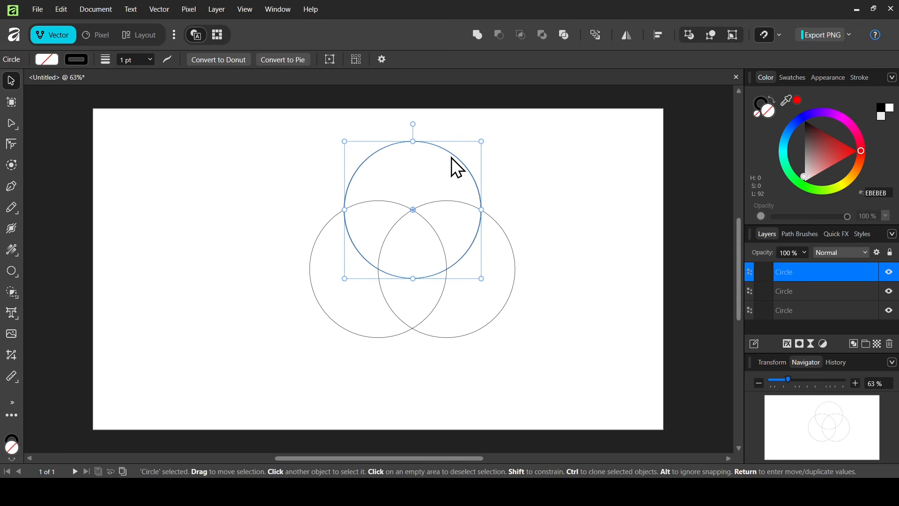
{"action": "key", "text": "ctrl+j"}
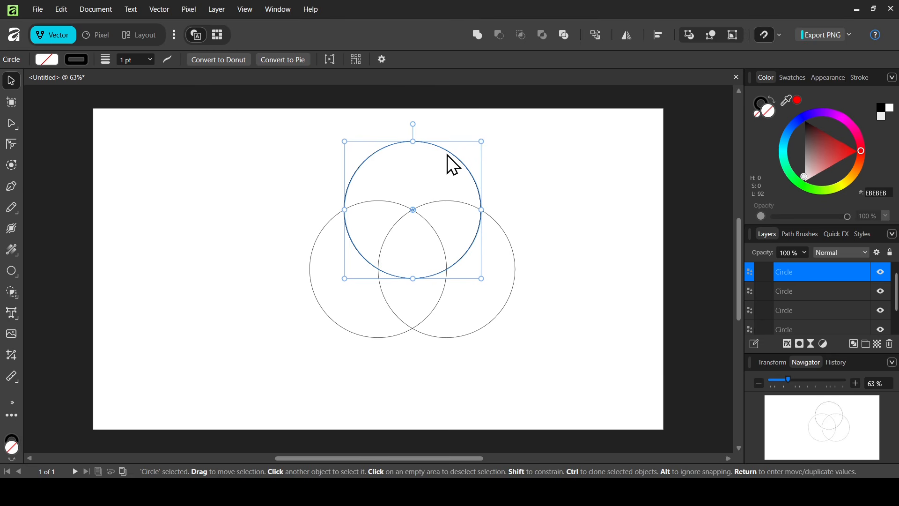
{"action": "left_click_drag", "start_coordinate": [447, 154], "coordinate": [448, 194]}
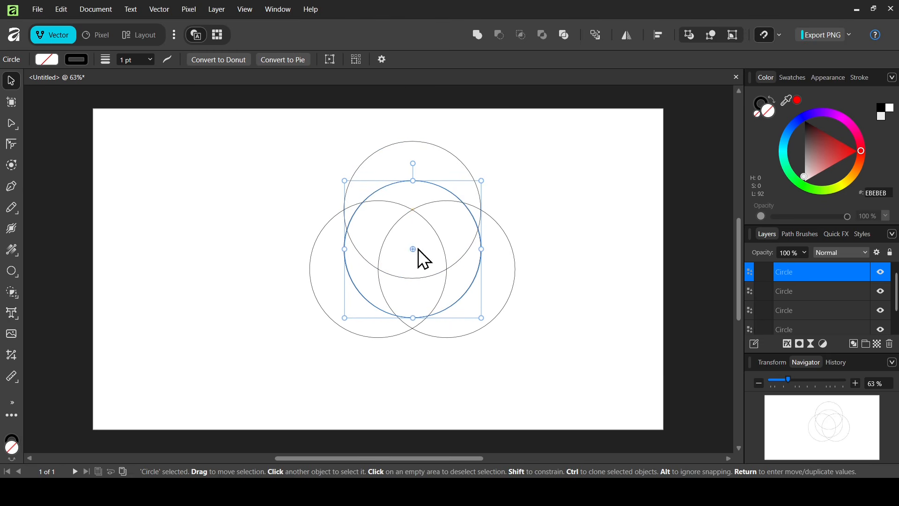
{"action": "left_click", "coordinate": [287, 136]}
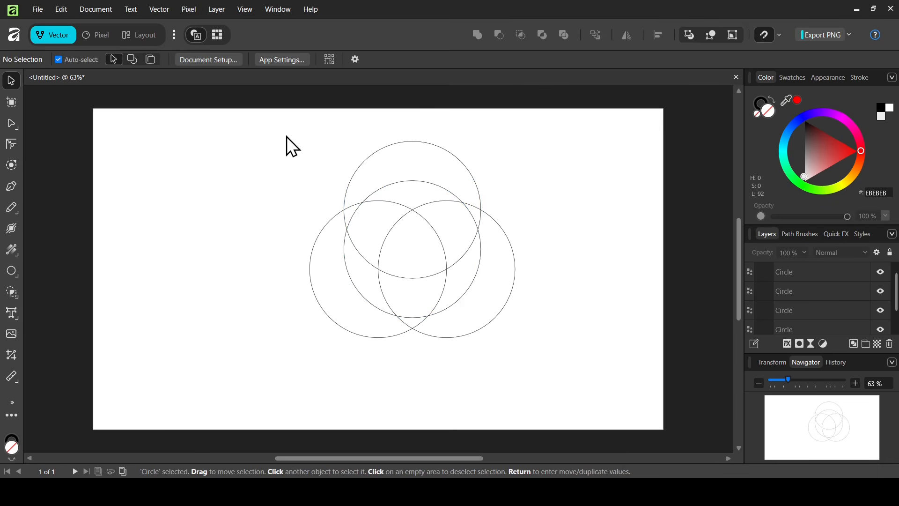
Select all four circles and switch to the Shape Builder Tool.
{"action": "left_click_drag", "start_coordinate": [287, 136], "coordinate": [551, 377]}
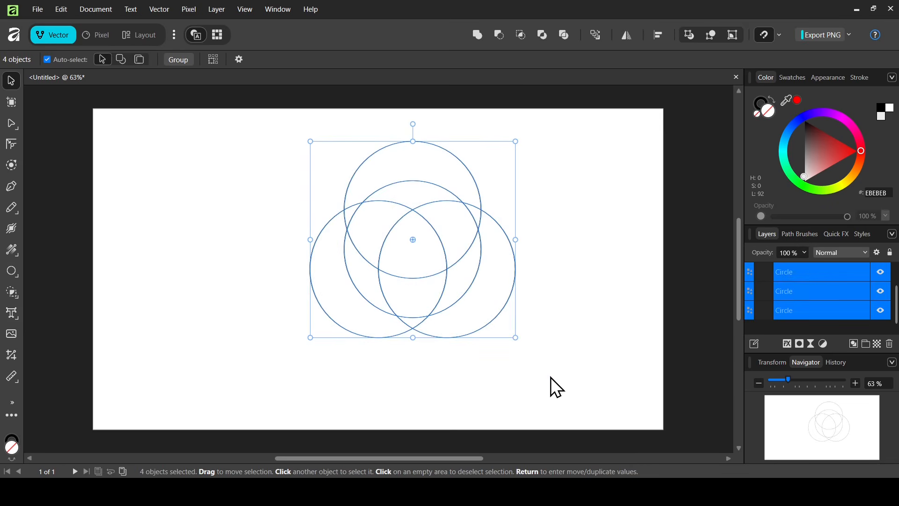
{"action": "left_click", "coordinate": [18, 289]}
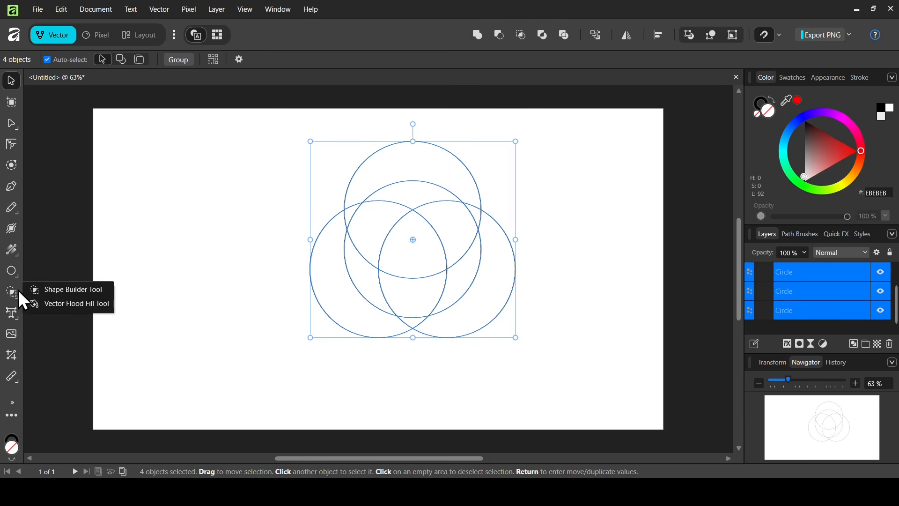
{"action": "left_click", "coordinate": [74, 290]}
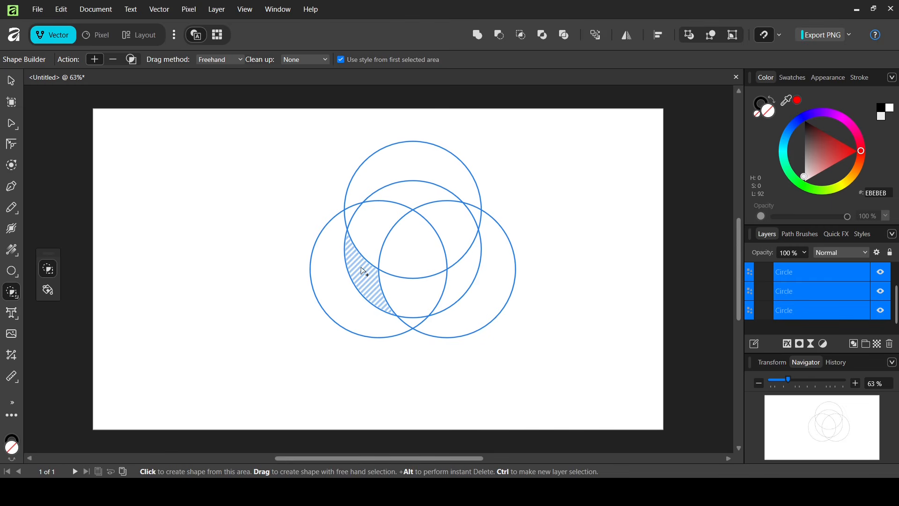
Create shapes from the left, right and top crescent regions where the circles overlap.
{"action": "left_click_drag", "start_coordinate": [363, 272], "coordinate": [405, 295]}
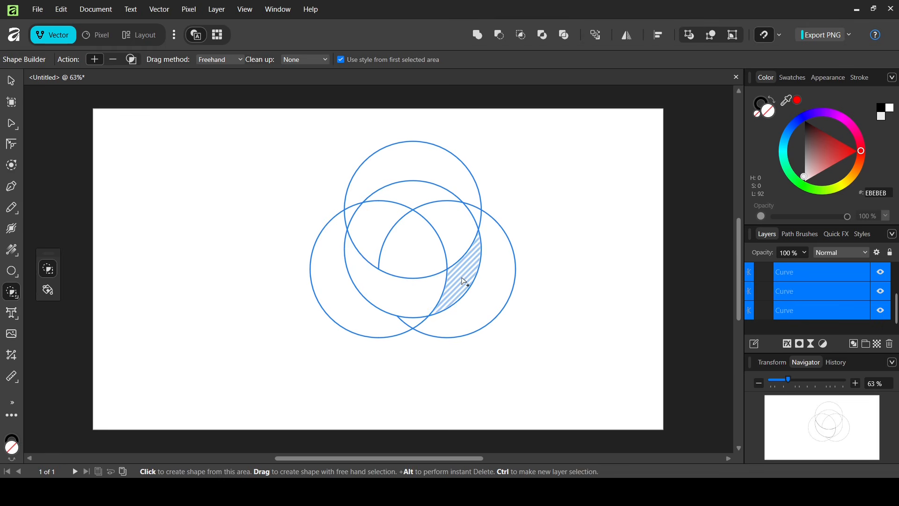
{"action": "left_click_drag", "start_coordinate": [464, 282], "coordinate": [457, 235]}
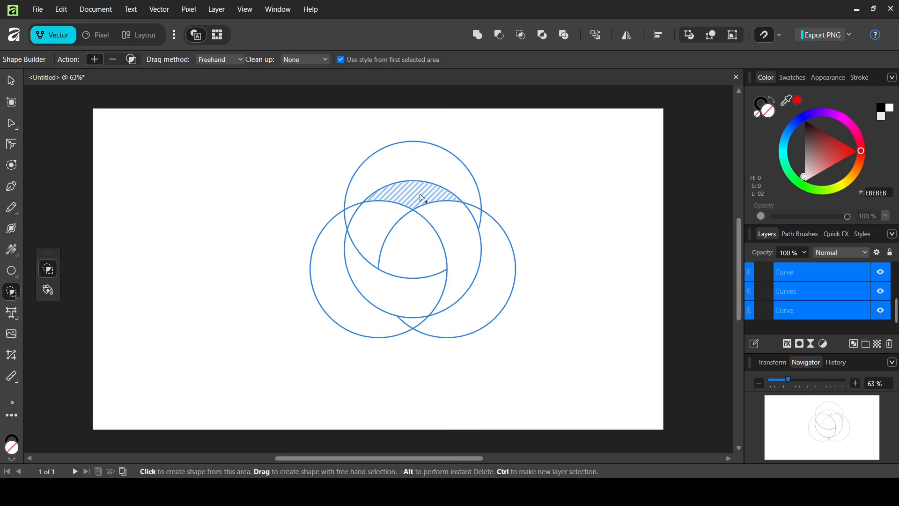
{"action": "left_click_drag", "start_coordinate": [422, 198], "coordinate": [375, 226]}
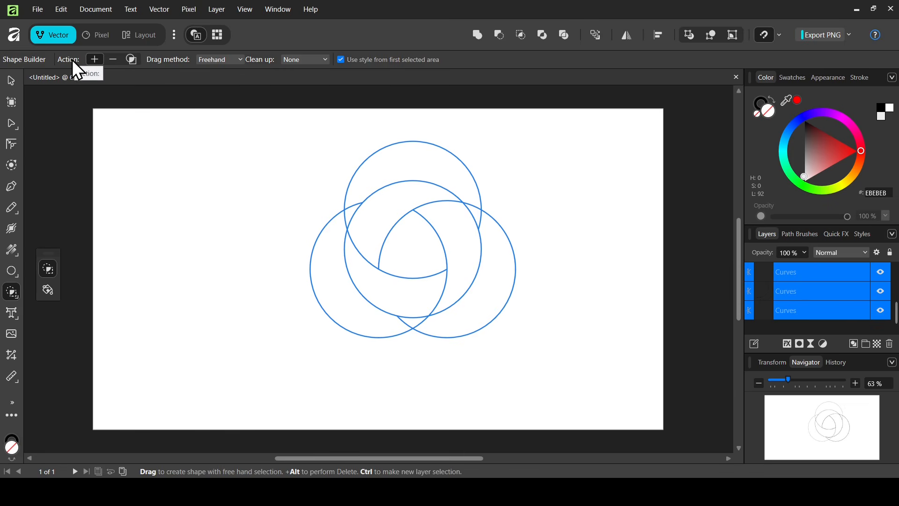
Set the Shape Builder action to subtract and delete the outer areas of the top and right circles.
{"action": "left_click", "coordinate": [112, 61]}
{"action": "left_click_drag", "start_coordinate": [348, 145], "coordinate": [471, 160]}
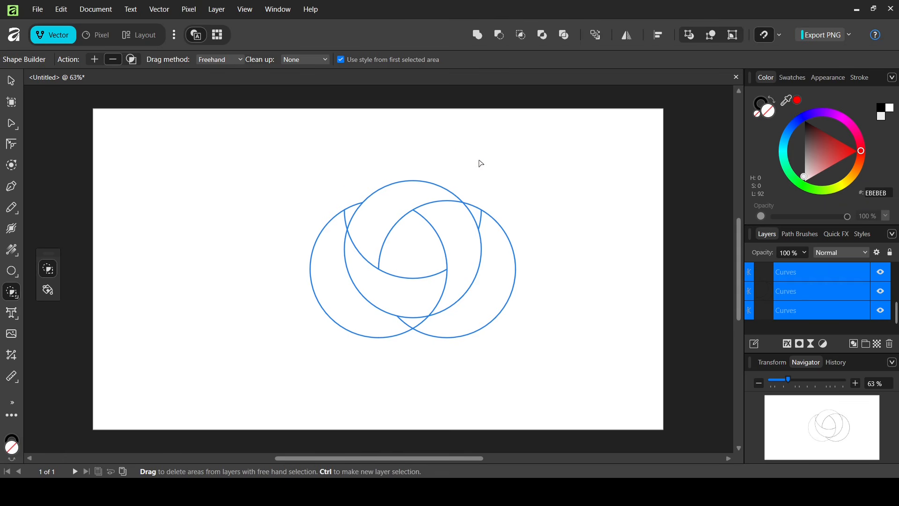
{"action": "left_click_drag", "start_coordinate": [501, 196], "coordinate": [518, 325]}
{"action": "left_click_drag", "start_coordinate": [506, 204], "coordinate": [507, 319]}
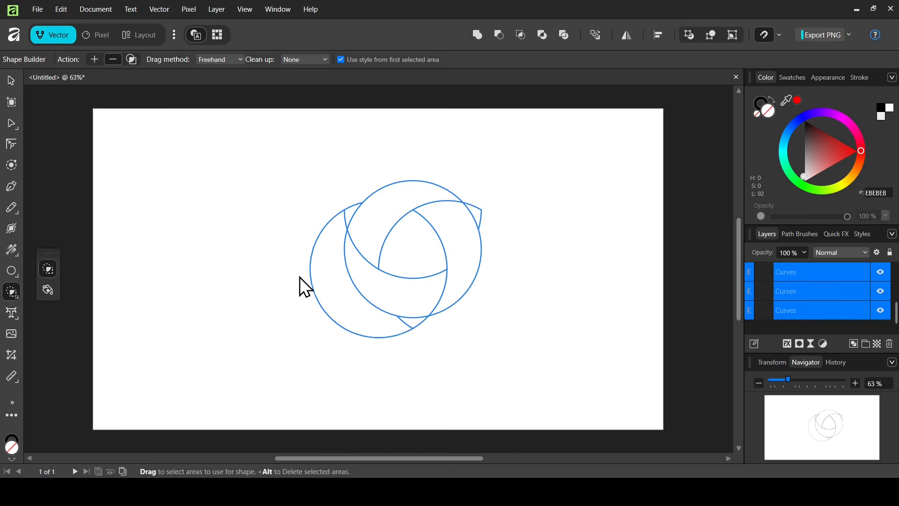
{"action": "left_click_drag", "start_coordinate": [299, 281], "coordinate": [297, 279]}
Delete the remaining outer fragments on the left, upper right and bottom of the design.
{"action": "left_click_drag", "start_coordinate": [345, 202], "coordinate": [348, 224]}
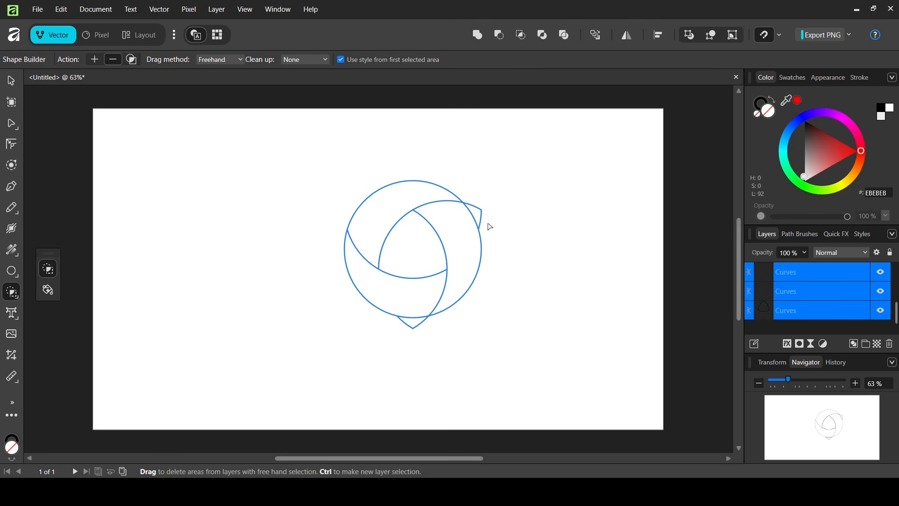
{"action": "left_click_drag", "start_coordinate": [477, 197], "coordinate": [488, 231]}
{"action": "left_click_drag", "start_coordinate": [435, 327], "coordinate": [397, 328]}
Switch to the Move tool and inspect each curve layer in turn to see which piece it holds.
{"action": "left_click", "coordinate": [13, 82]}
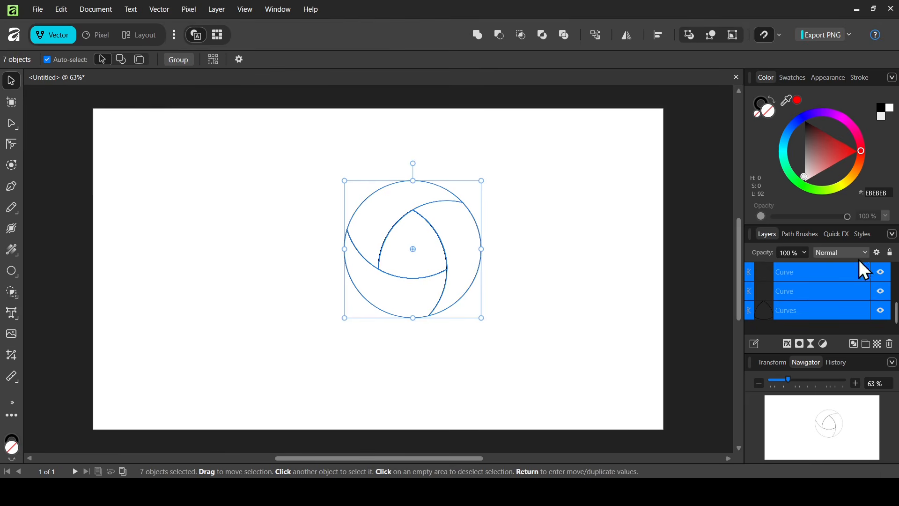
{"action": "left_click_drag", "start_coordinate": [896, 320], "coordinate": [896, 283]}
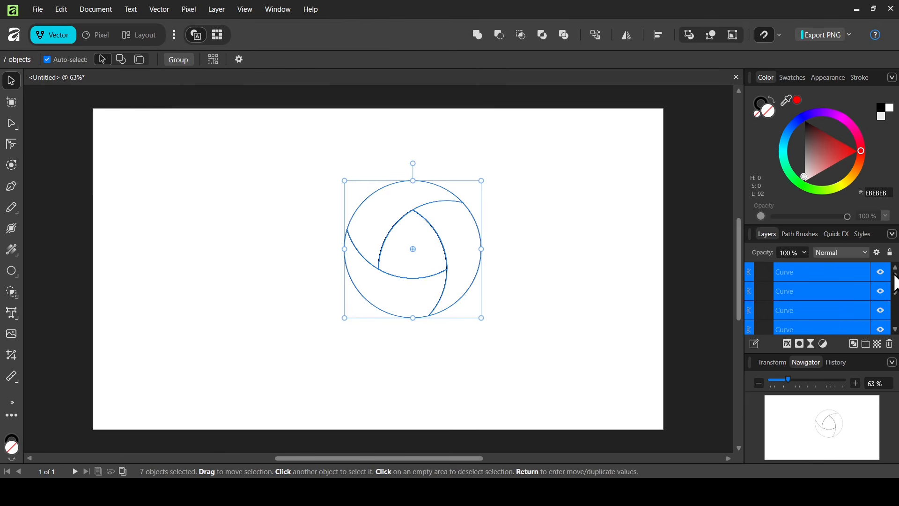
{"action": "left_click", "coordinate": [799, 277]}
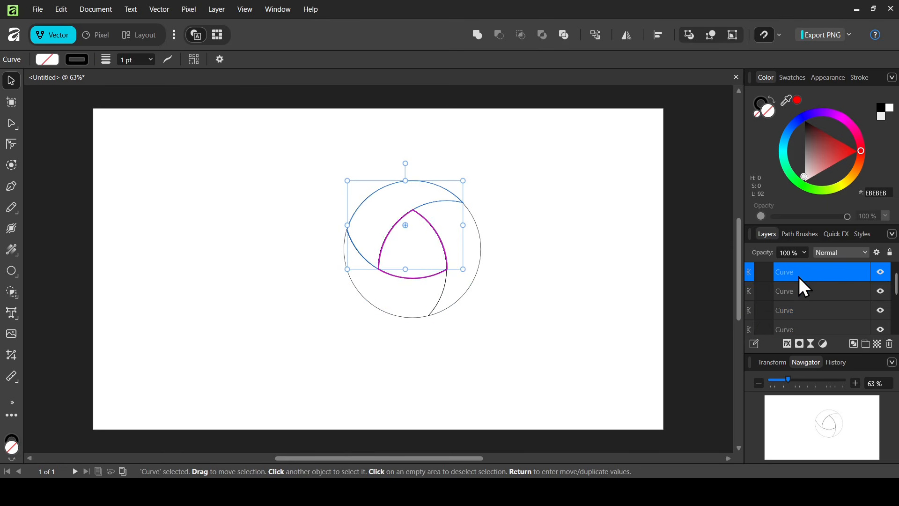
{"action": "left_click", "coordinate": [847, 292]}
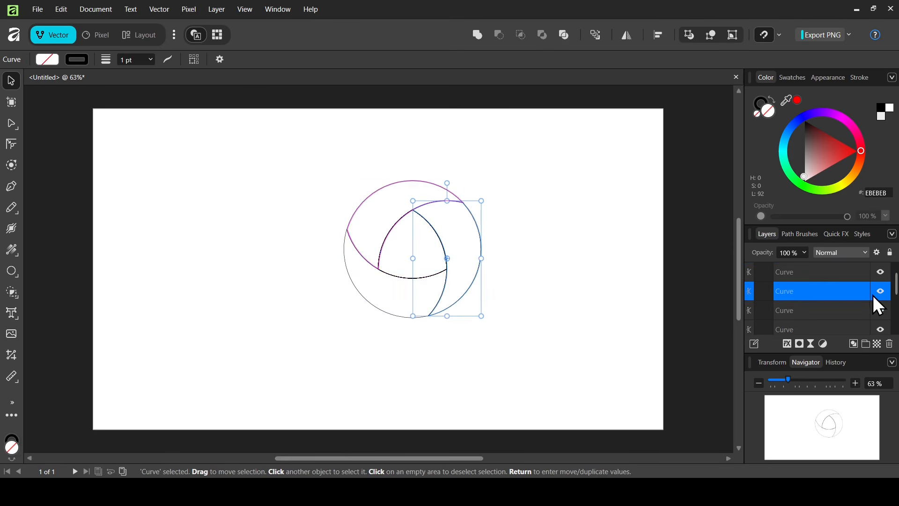
{"action": "left_click", "coordinate": [854, 313]}
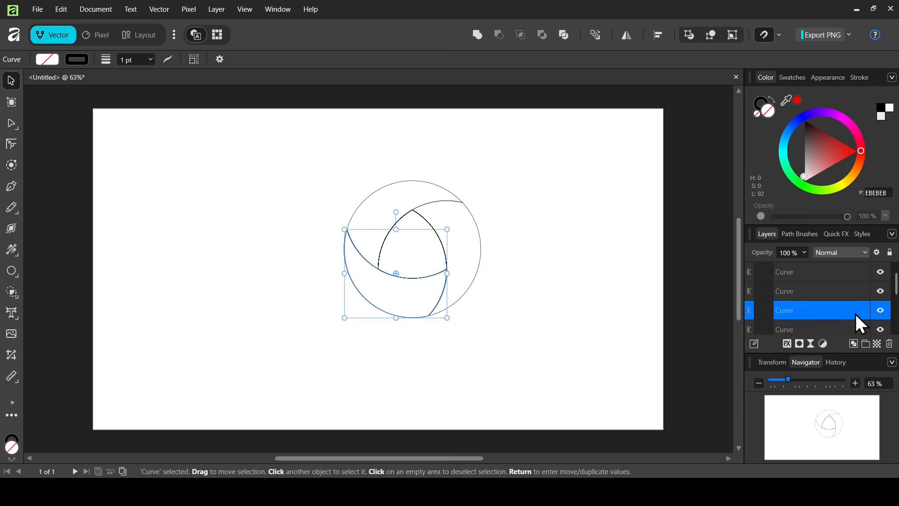
{"action": "left_click", "coordinate": [813, 331]}
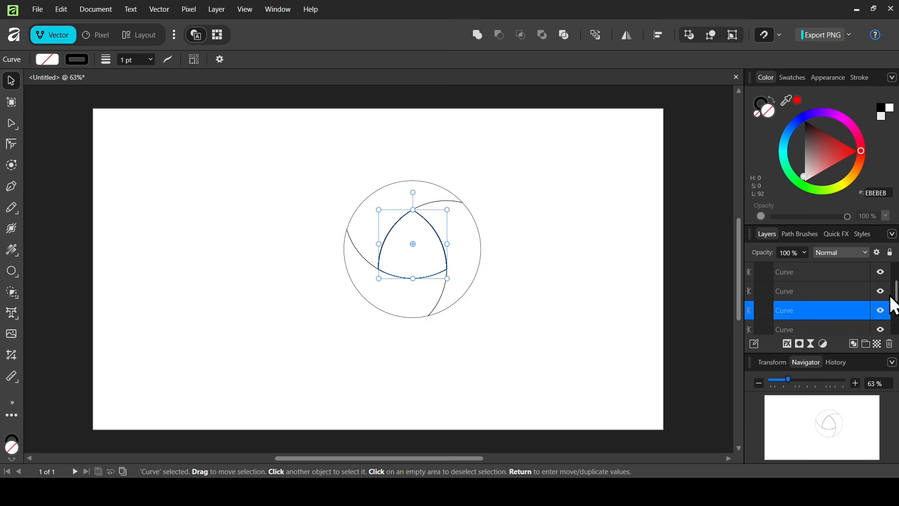
Select the lowest four curve layers together in the Layers panel.
{"action": "left_click_drag", "start_coordinate": [896, 287], "coordinate": [895, 315]}
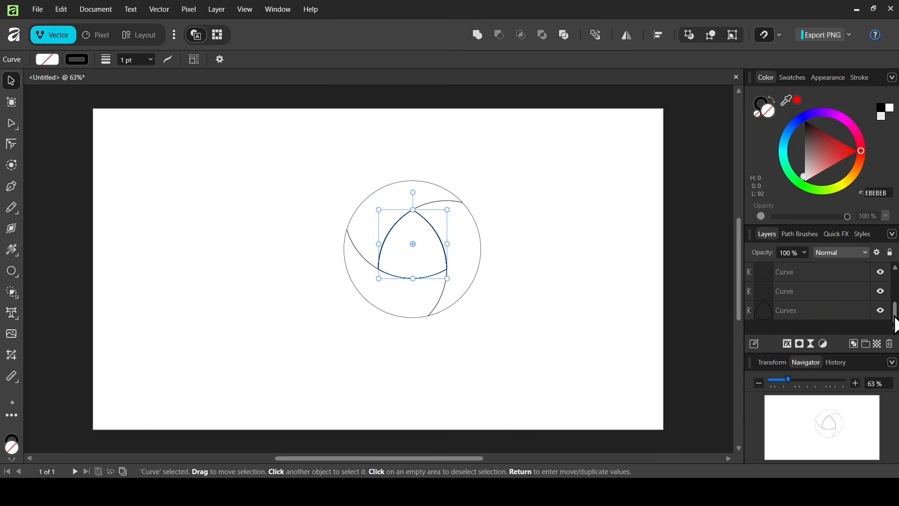
{"action": "left_click", "coordinate": [799, 312], "text": "shift"}
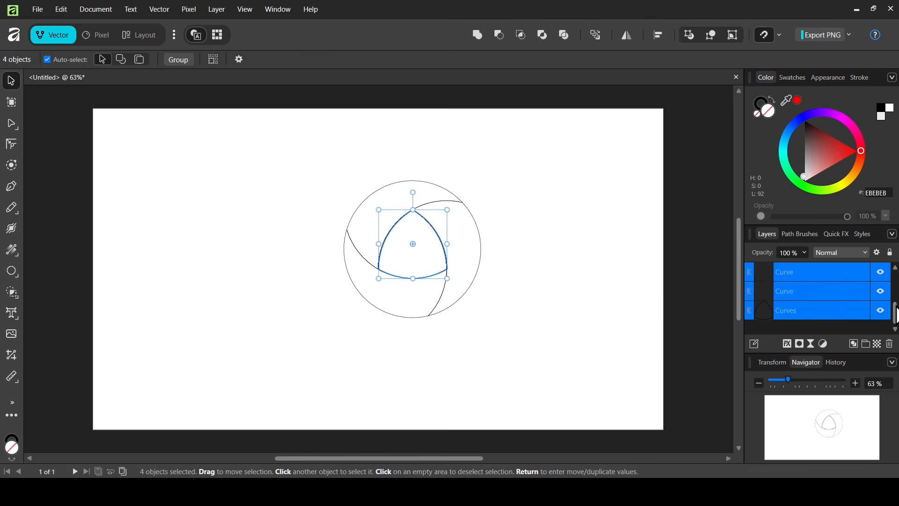
{"action": "left_click_drag", "start_coordinate": [897, 307], "coordinate": [898, 274]}
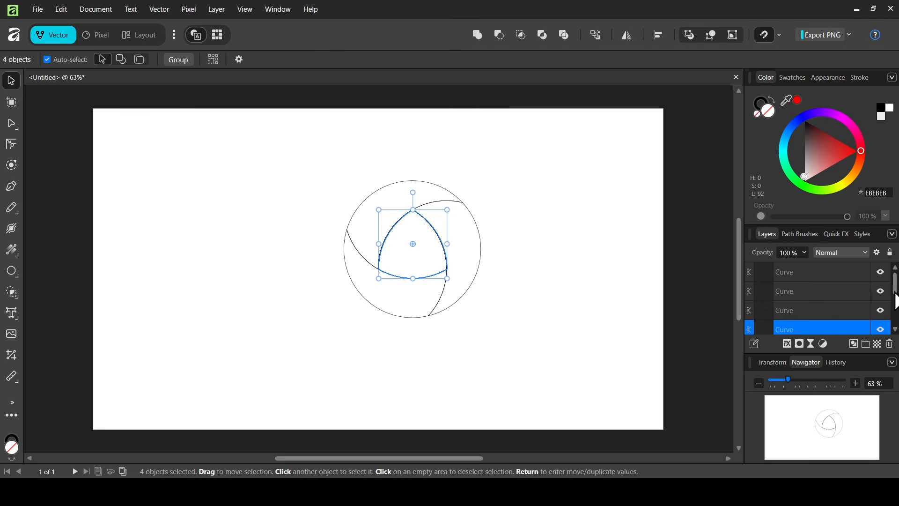
Delete the four selected curve layers and scale up the remaining three-piece design.
{"action": "left_click", "coordinate": [891, 347]}
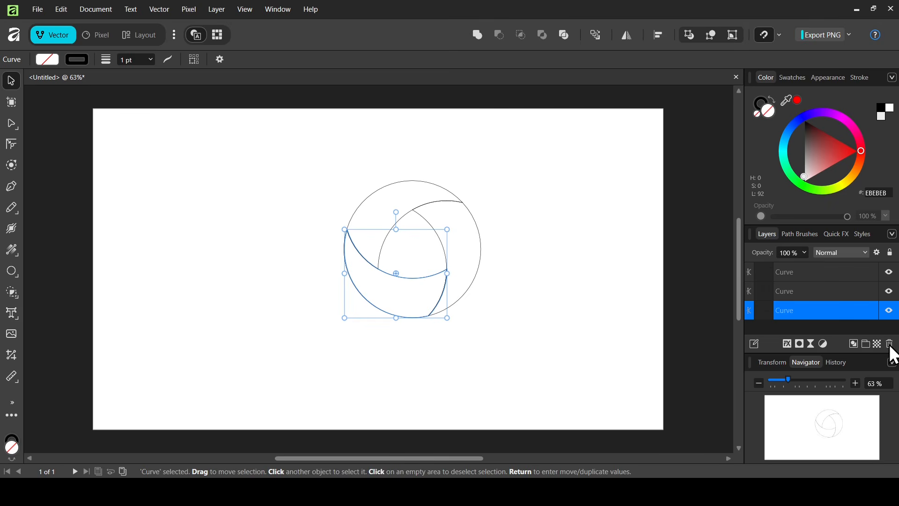
{"action": "left_click_drag", "start_coordinate": [282, 156], "coordinate": [594, 388]}
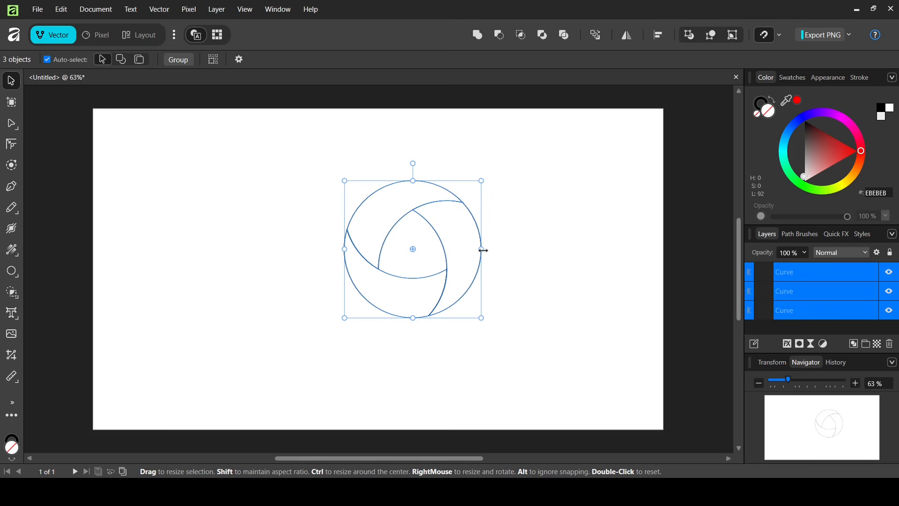
{"action": "mouse_move", "coordinate": [482, 250]}
{"action": "left_mouse_down"}
{"action": "mouse_move", "coordinate": [534, 255]}
{"action": "mouse_move", "coordinate": [466, 254]}
{"action": "left_mouse_up"}
{"action": "left_click", "coordinate": [568, 269]}
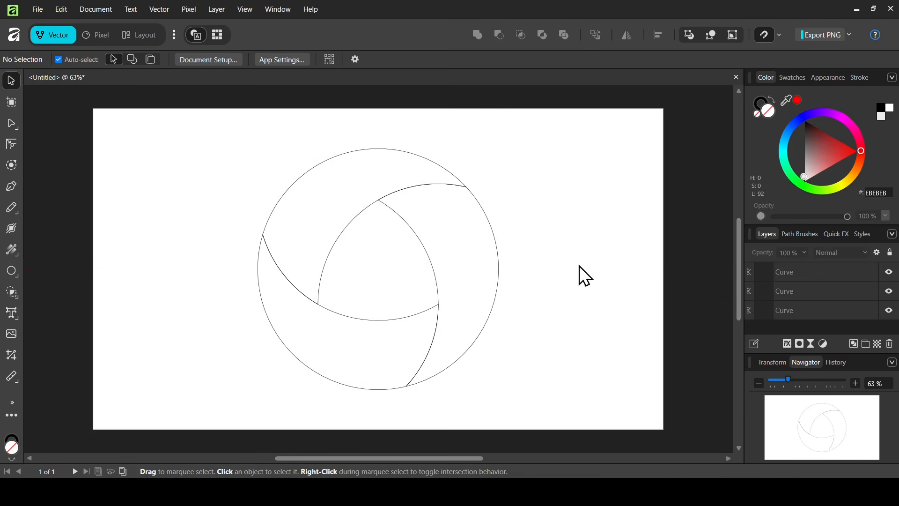
Fill the lower crescent piece with a linear gradient running from orange FF9400 to dark brown 583300.
{"action": "left_click", "coordinate": [272, 320]}
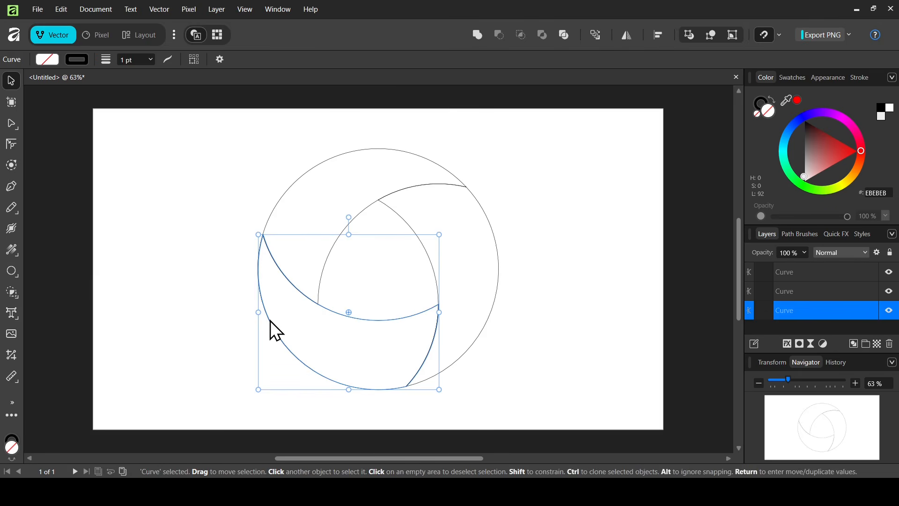
{"action": "left_click", "coordinate": [11, 250]}
{"action": "left_click", "coordinate": [68, 247]}
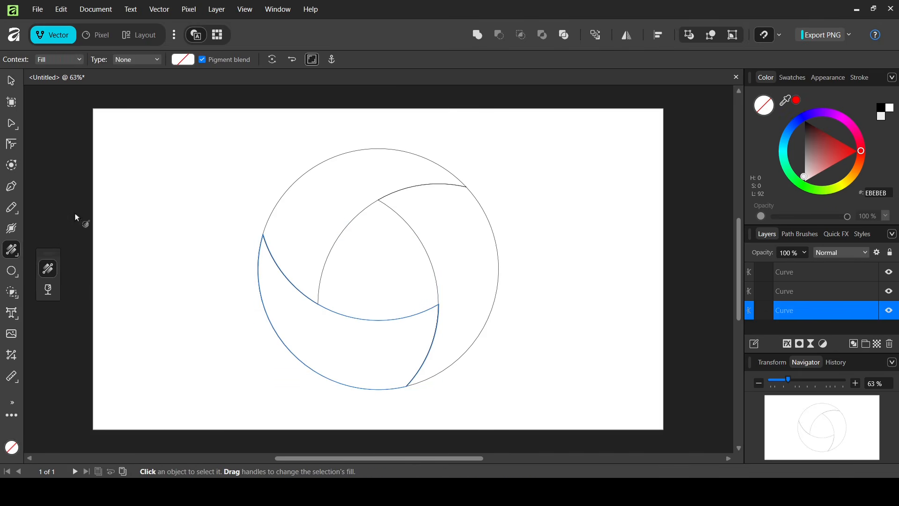
{"action": "left_click", "coordinate": [150, 62]}
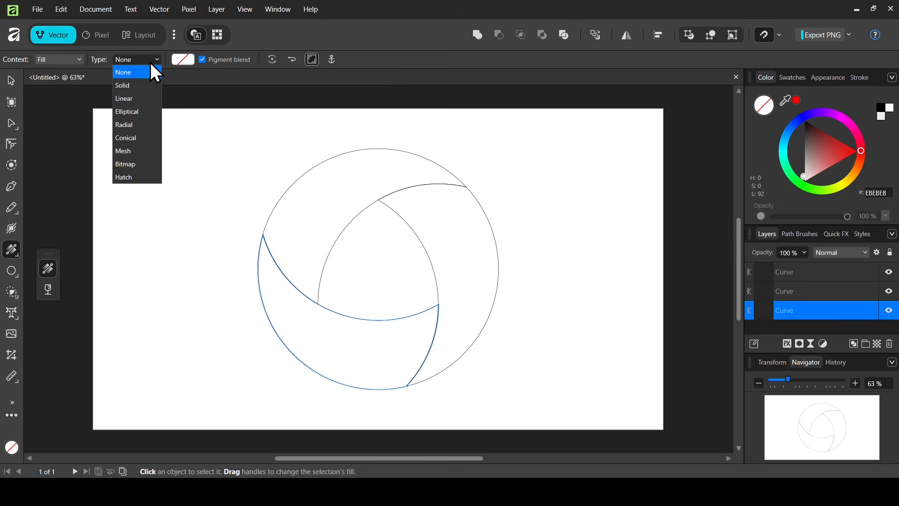
{"action": "left_click", "coordinate": [136, 98]}
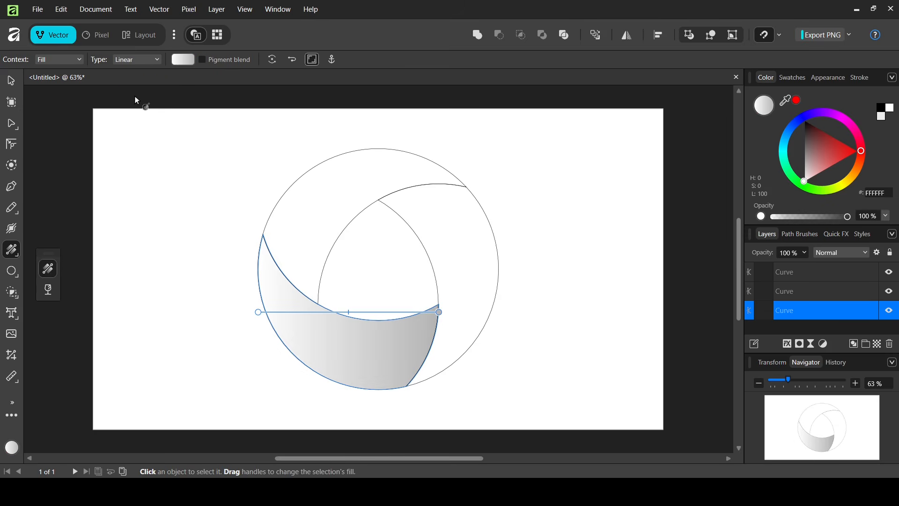
{"action": "left_click_drag", "start_coordinate": [256, 311], "coordinate": [259, 262]}
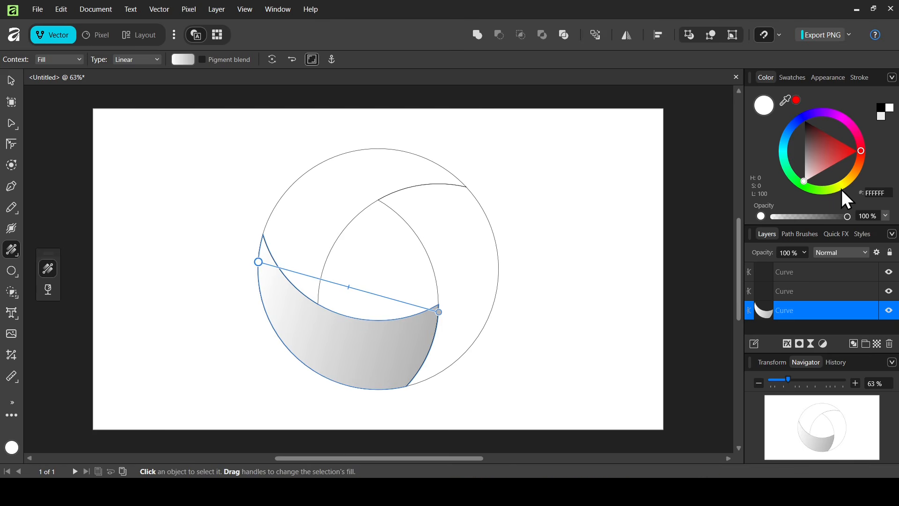
{"action": "left_click_drag", "start_coordinate": [852, 176], "coordinate": [856, 176]}
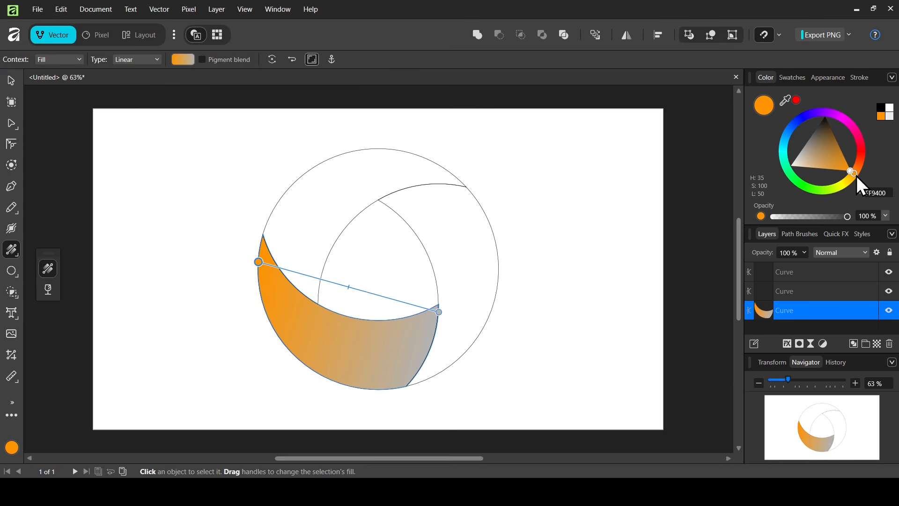
{"action": "left_click_drag", "start_coordinate": [438, 311], "coordinate": [424, 363]}
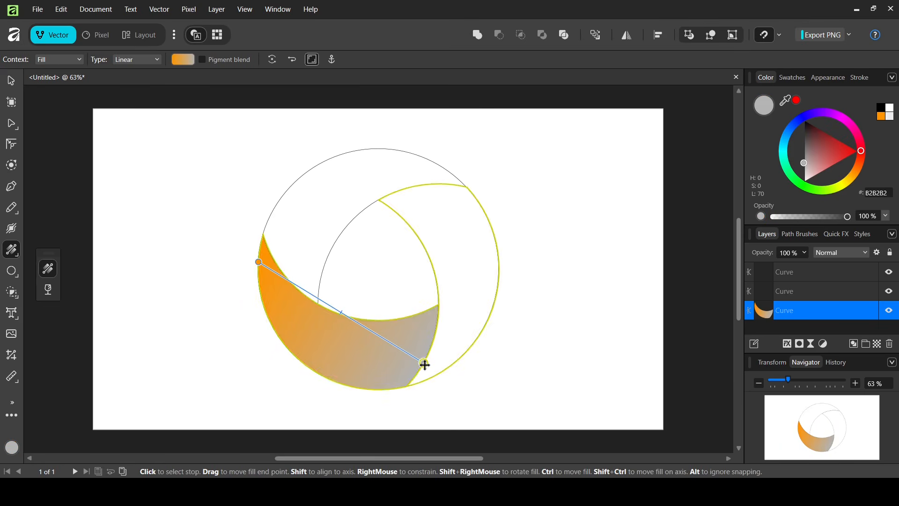
{"action": "left_click", "coordinate": [883, 121]}
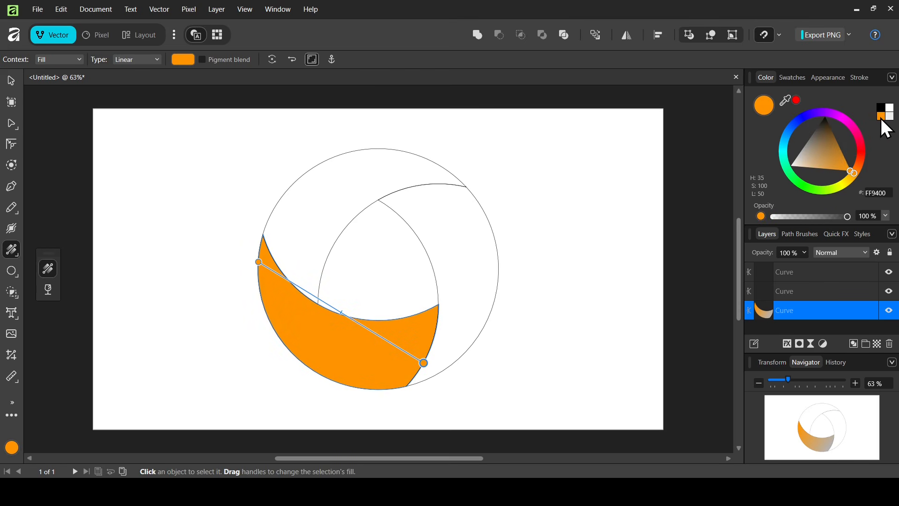
{"action": "left_click", "coordinate": [834, 148]}
{"action": "left_click_drag", "start_coordinate": [834, 147], "coordinate": [836, 134]}
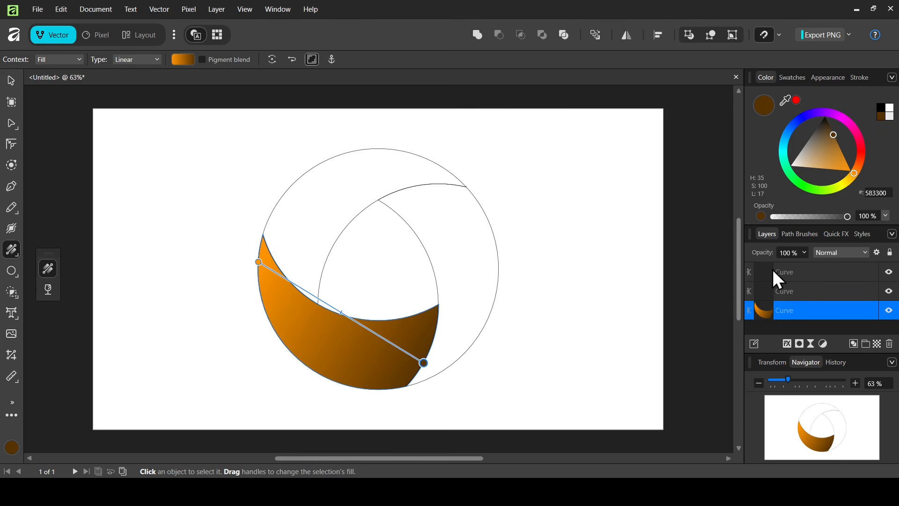
Fill the right piece with a vertical linear gradient from dark brown at the top to orange sampled from the lower piece.
{"action": "left_click", "coordinate": [817, 287]}
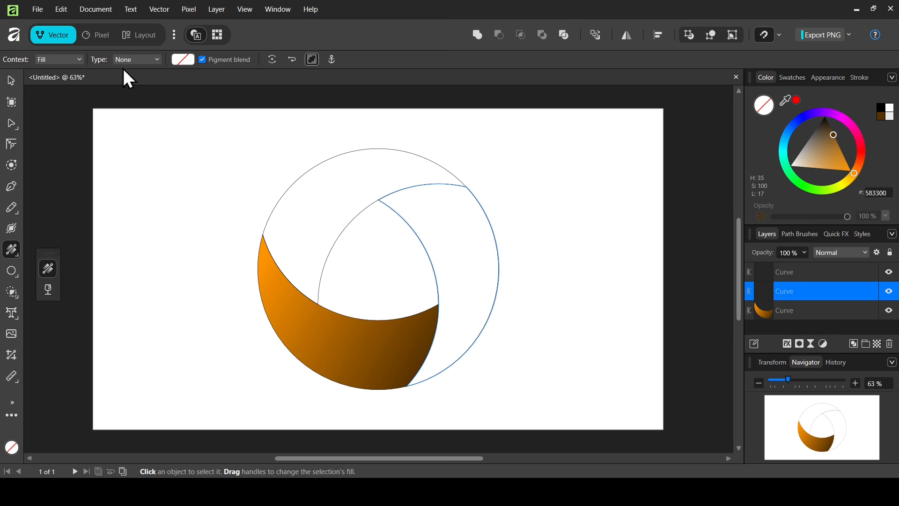
{"action": "left_click", "coordinate": [149, 61]}
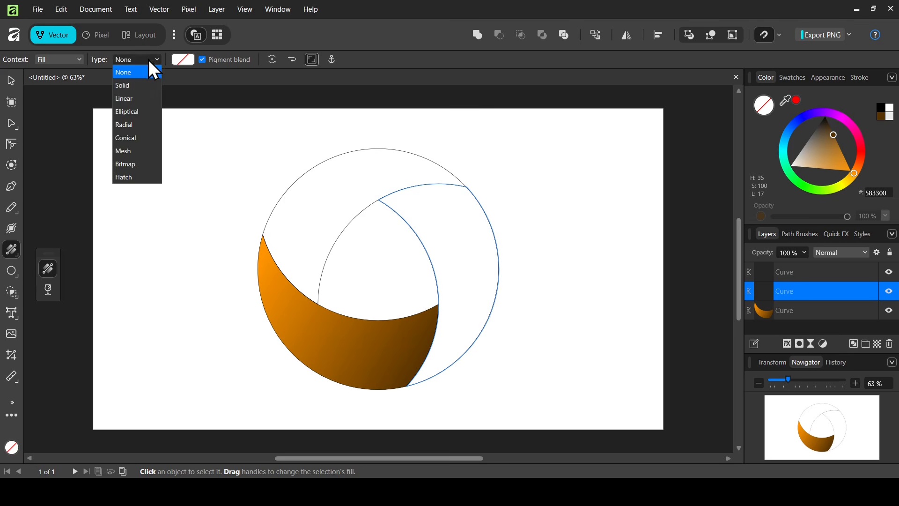
{"action": "left_click", "coordinate": [135, 102]}
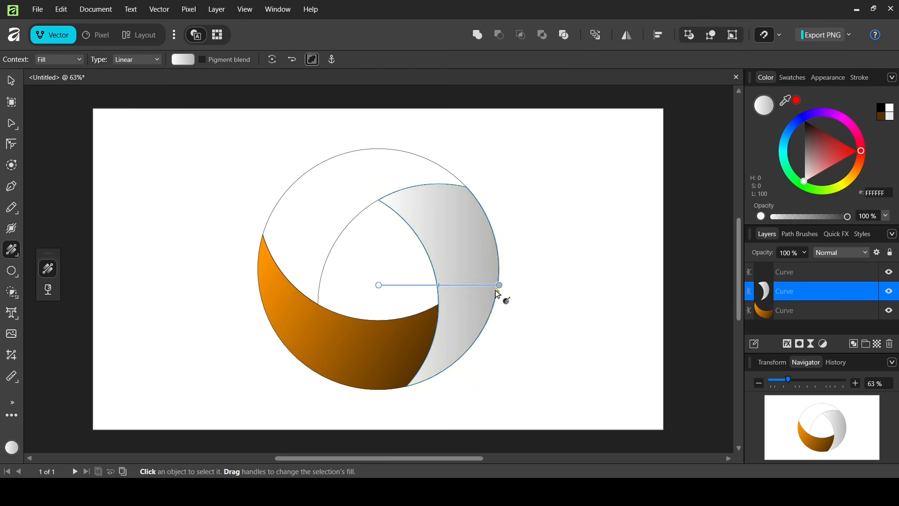
{"action": "left_click_drag", "start_coordinate": [499, 284], "coordinate": [430, 378]}
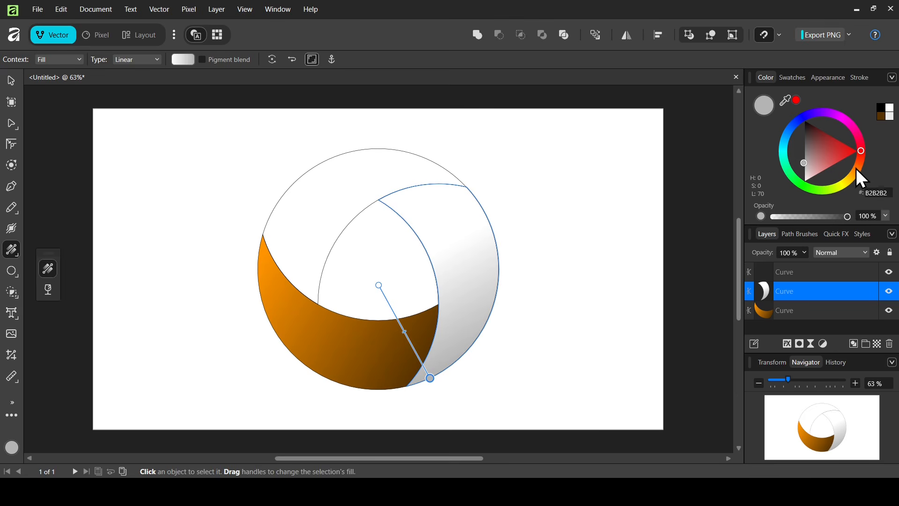
{"action": "left_click", "coordinate": [853, 174]}
{"action": "left_click_drag", "start_coordinate": [853, 174], "coordinate": [858, 170]}
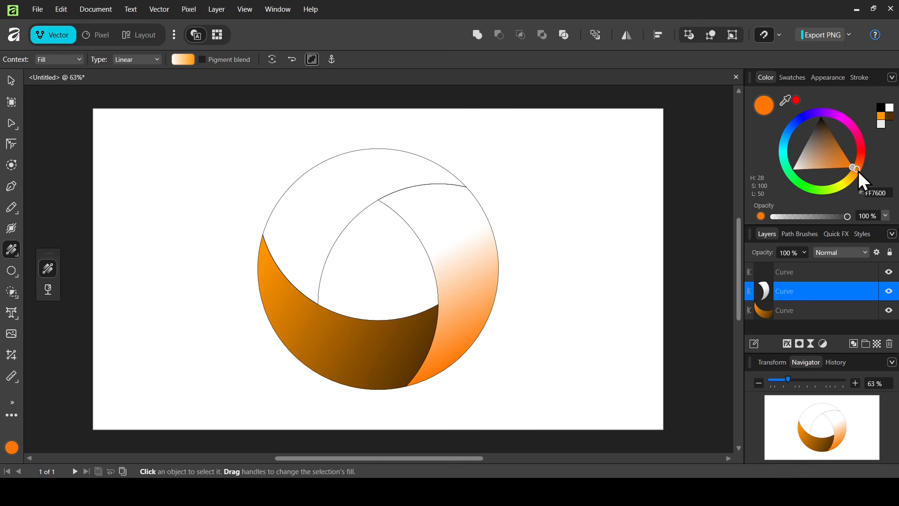
{"action": "left_click_drag", "start_coordinate": [380, 283], "coordinate": [431, 184]}
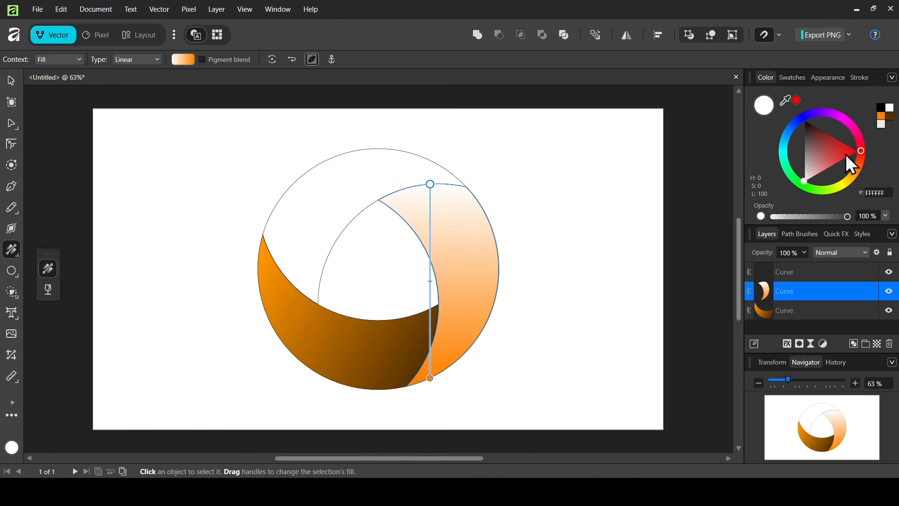
{"action": "left_click", "coordinate": [890, 115]}
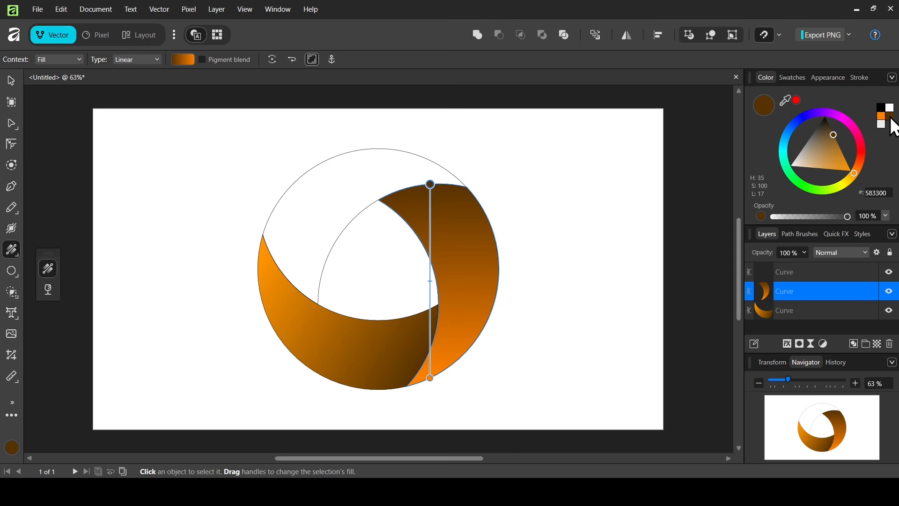
{"action": "left_click", "coordinate": [430, 377]}
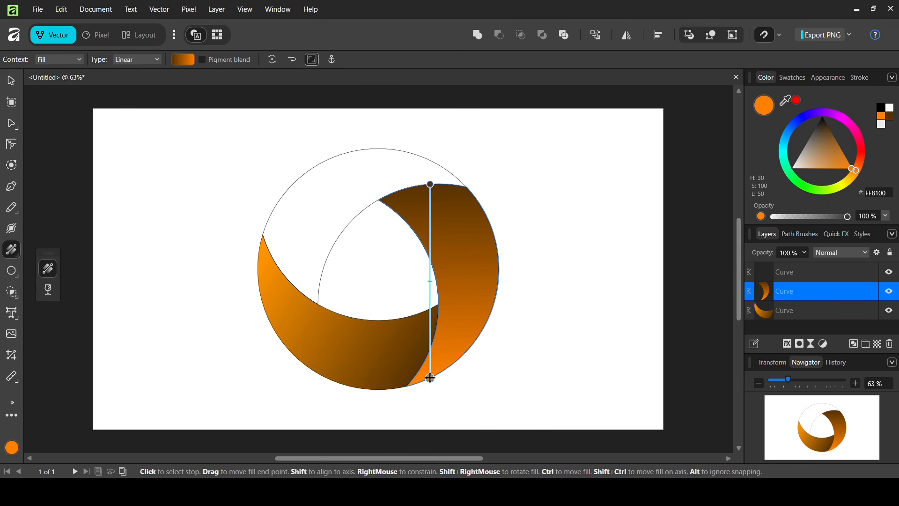
{"action": "left_click_drag", "start_coordinate": [783, 103], "coordinate": [271, 263]}
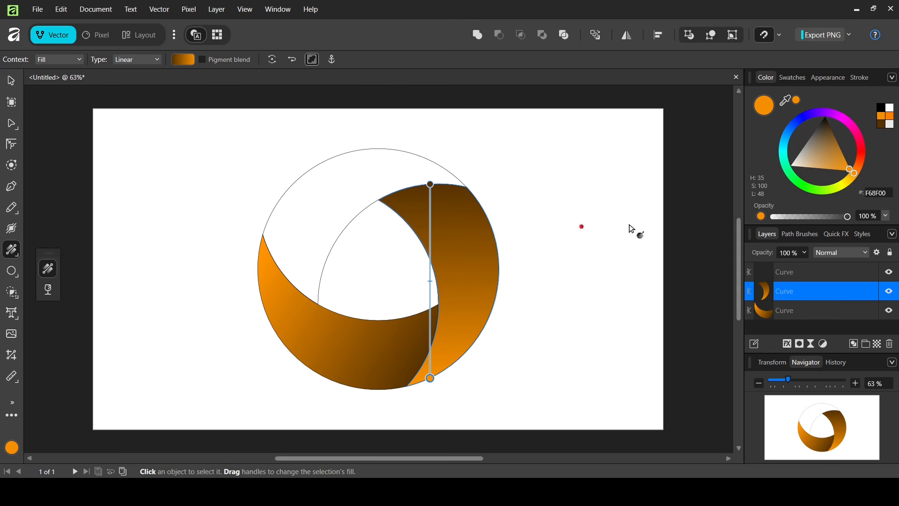
Fill the upper piece with a linear gradient from dark brown on the left to orange on the upper right.
{"action": "left_click", "coordinate": [802, 274]}
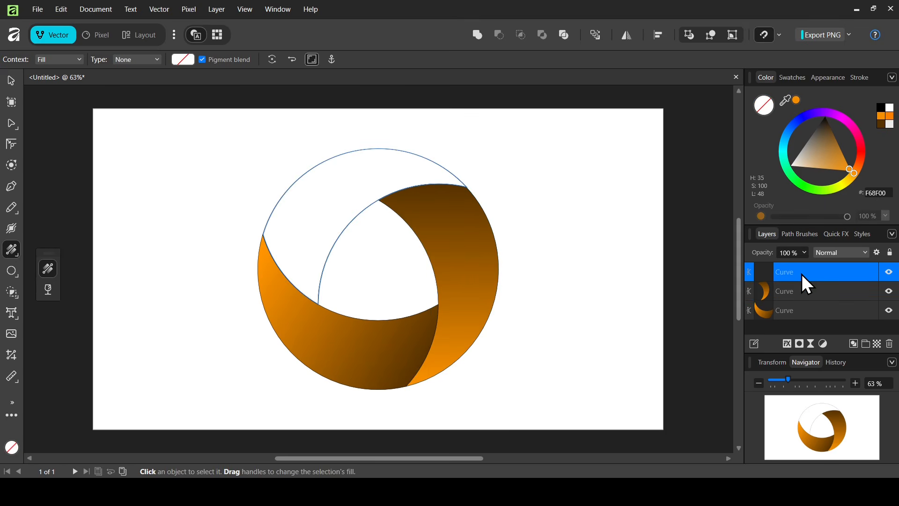
{"action": "left_click", "coordinate": [154, 60]}
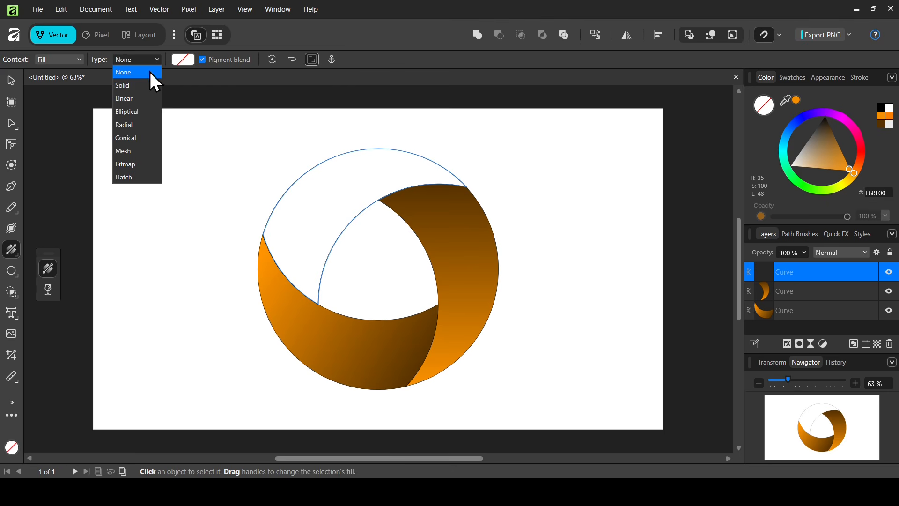
{"action": "left_click", "coordinate": [143, 99]}
{"action": "left_click_drag", "start_coordinate": [263, 227], "coordinate": [286, 277]}
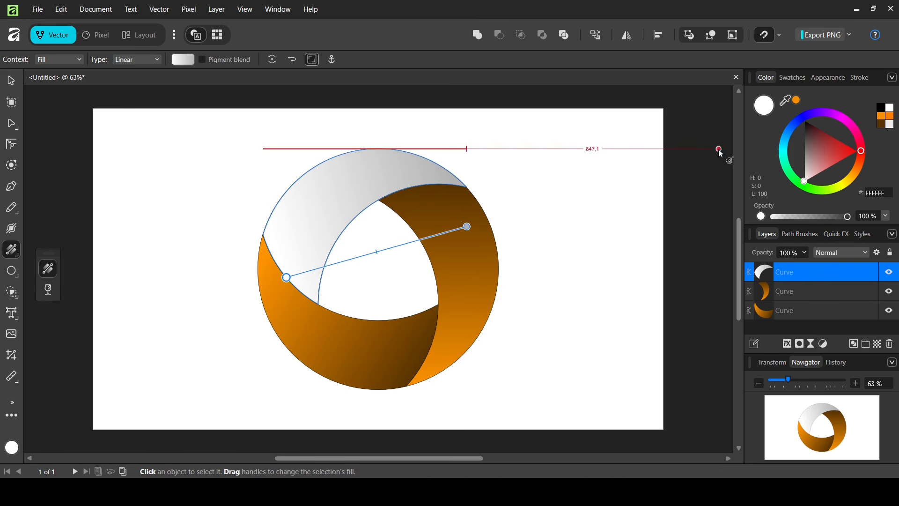
{"action": "left_click", "coordinate": [882, 125]}
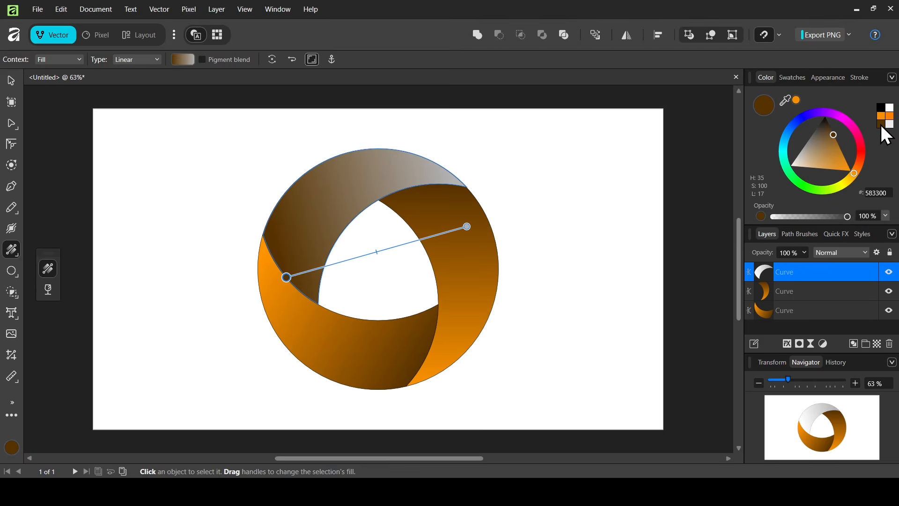
{"action": "left_click_drag", "start_coordinate": [468, 227], "coordinate": [449, 171]}
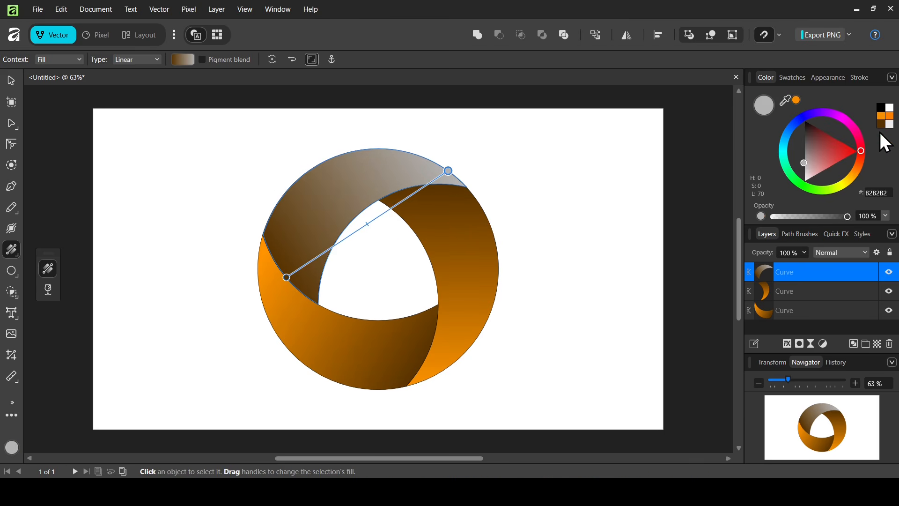
{"action": "left_click", "coordinate": [884, 118]}
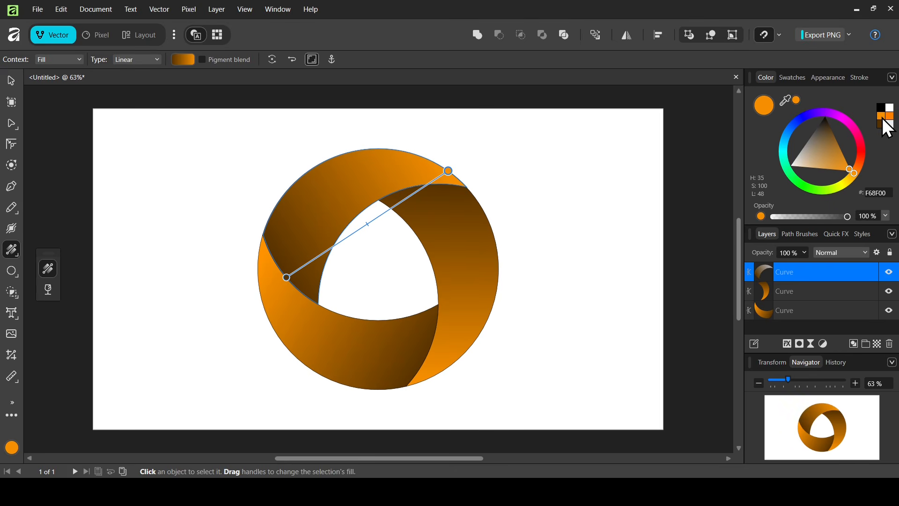
Switch to the Move tool, select all three pieces and group them.
{"action": "left_click", "coordinate": [14, 79]}
{"action": "left_click_drag", "start_coordinate": [218, 131], "coordinate": [567, 419]}
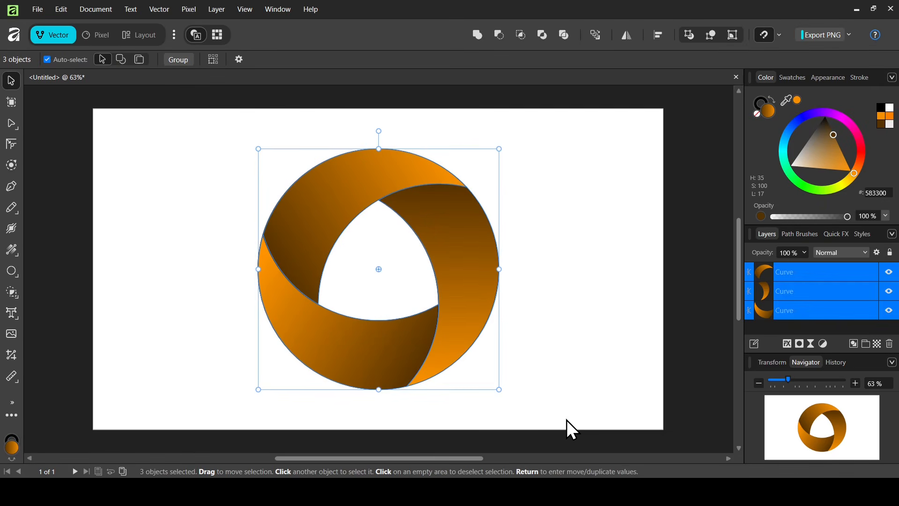
{"action": "left_click", "coordinate": [178, 57]}
Flip the group vertically.
{"action": "right_click", "coordinate": [410, 272]}
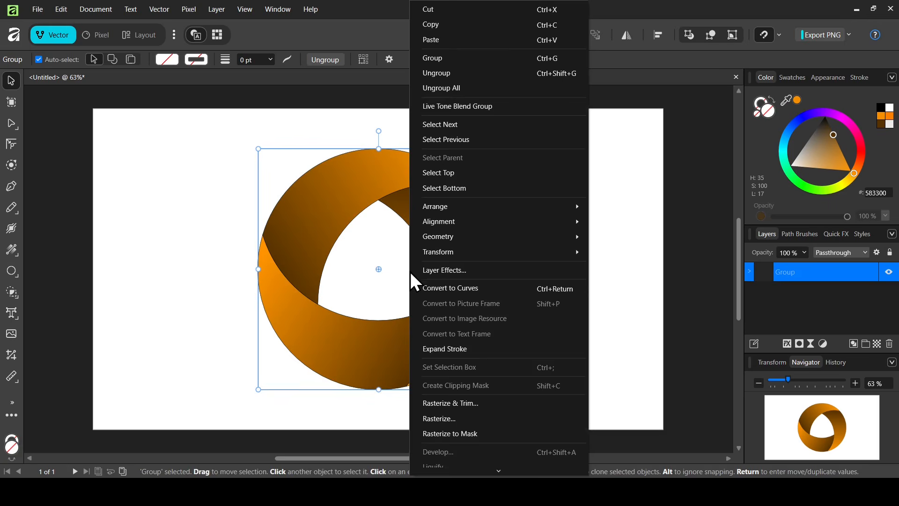
{"action": "mouse_move", "coordinate": [479, 252]}
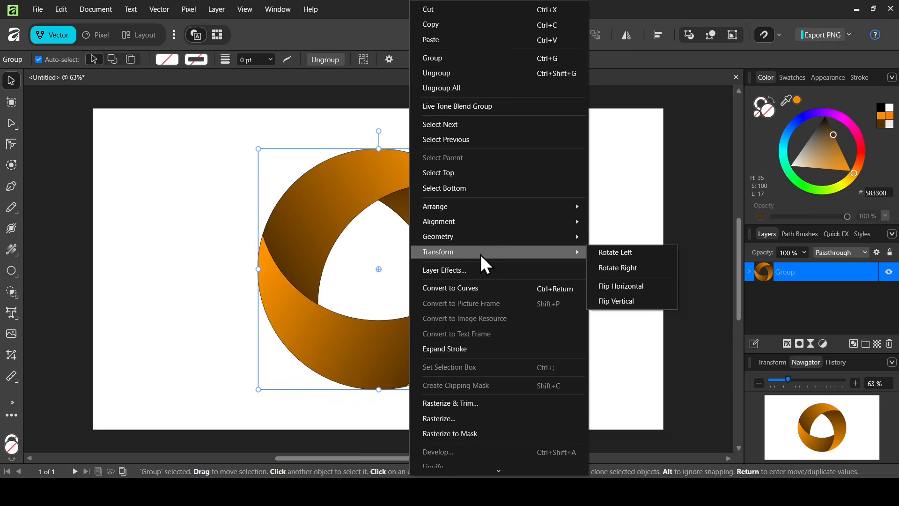
{"action": "left_click", "coordinate": [642, 302]}
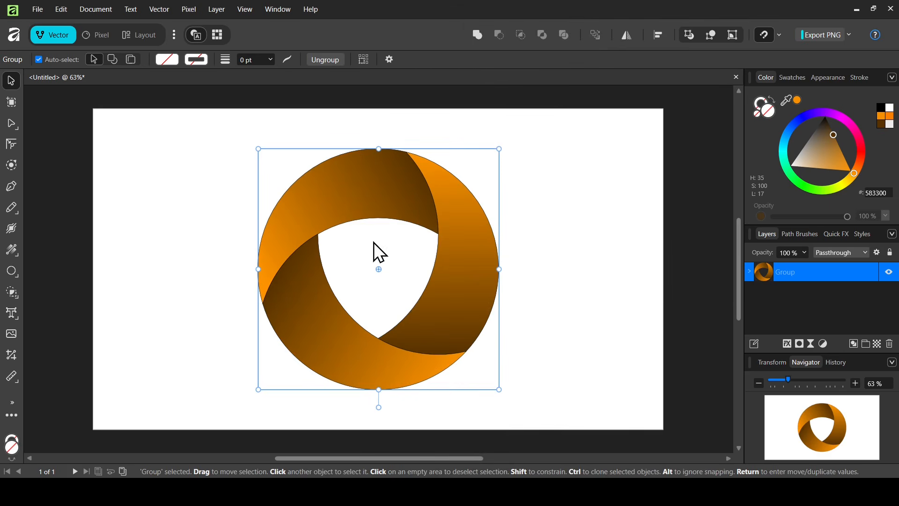
Remove the outlines by setting the group's stroke width to 0 pt.
{"action": "left_click", "coordinate": [229, 148]}
{"action": "left_click_drag", "start_coordinate": [229, 149], "coordinate": [523, 370]}
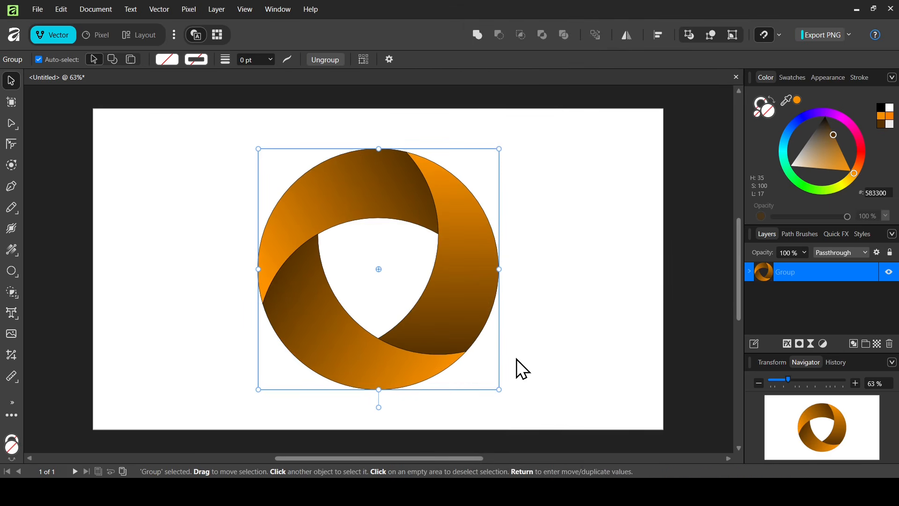
{"action": "left_click", "coordinate": [270, 60]}
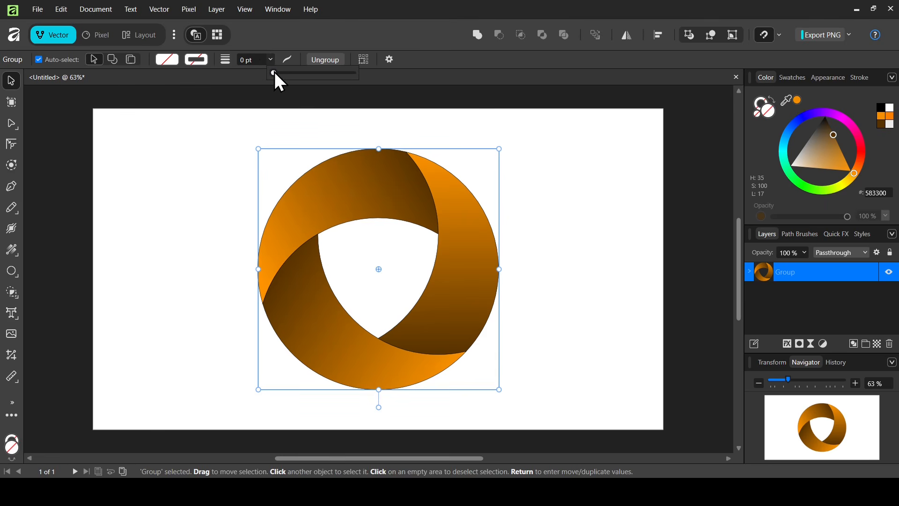
{"action": "mouse_move", "coordinate": [274, 72]}
{"action": "left_mouse_down"}
{"action": "mouse_move", "coordinate": [316, 74]}
{"action": "mouse_move", "coordinate": [257, 77]}
{"action": "left_mouse_up"}
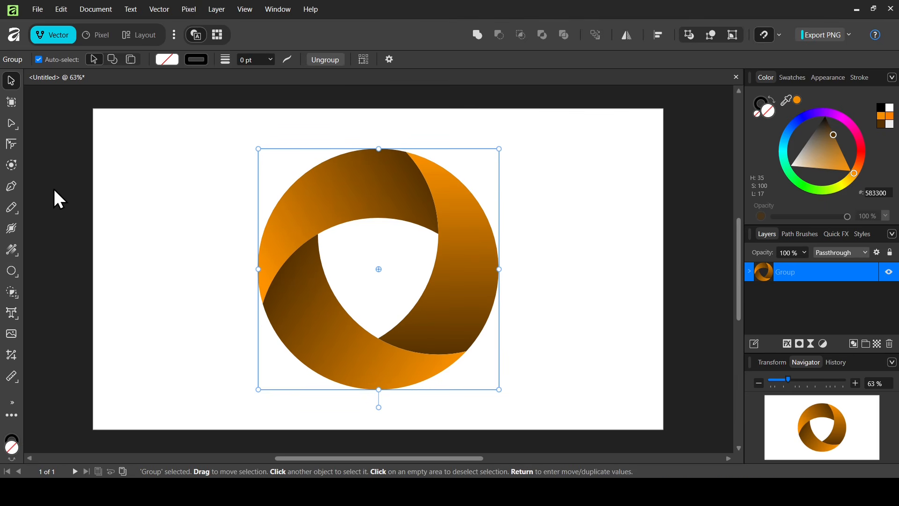
Switch to the Contour tool and set the contour offset to 1.
{"action": "left_click", "coordinate": [13, 164]}
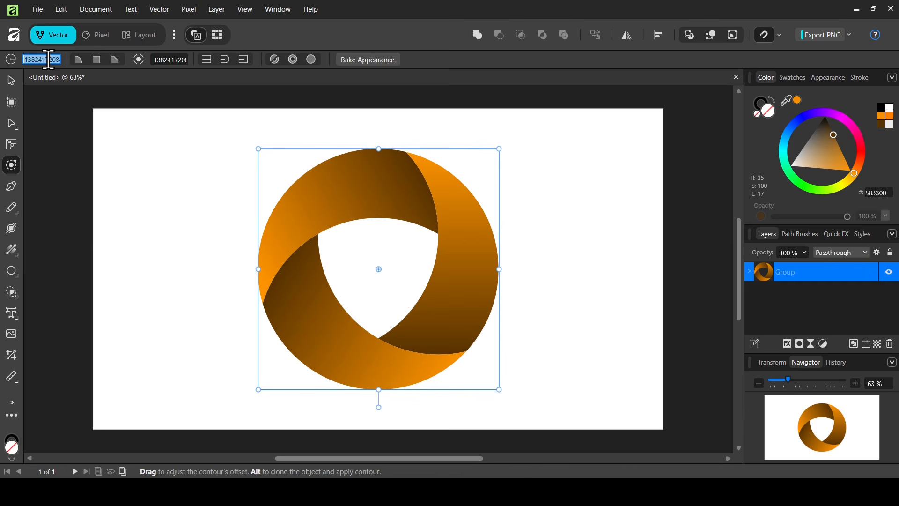
{"action": "type", "text": "1"}
{"action": "key", "text": "Return"}
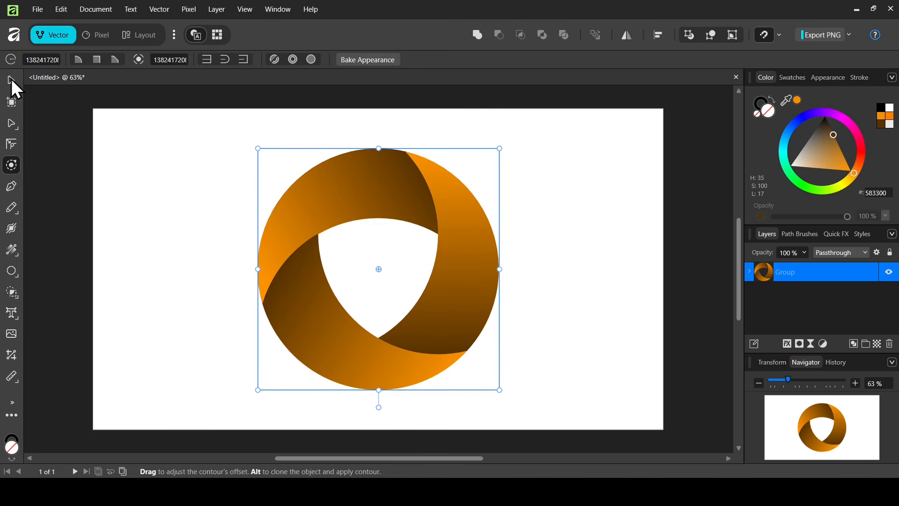